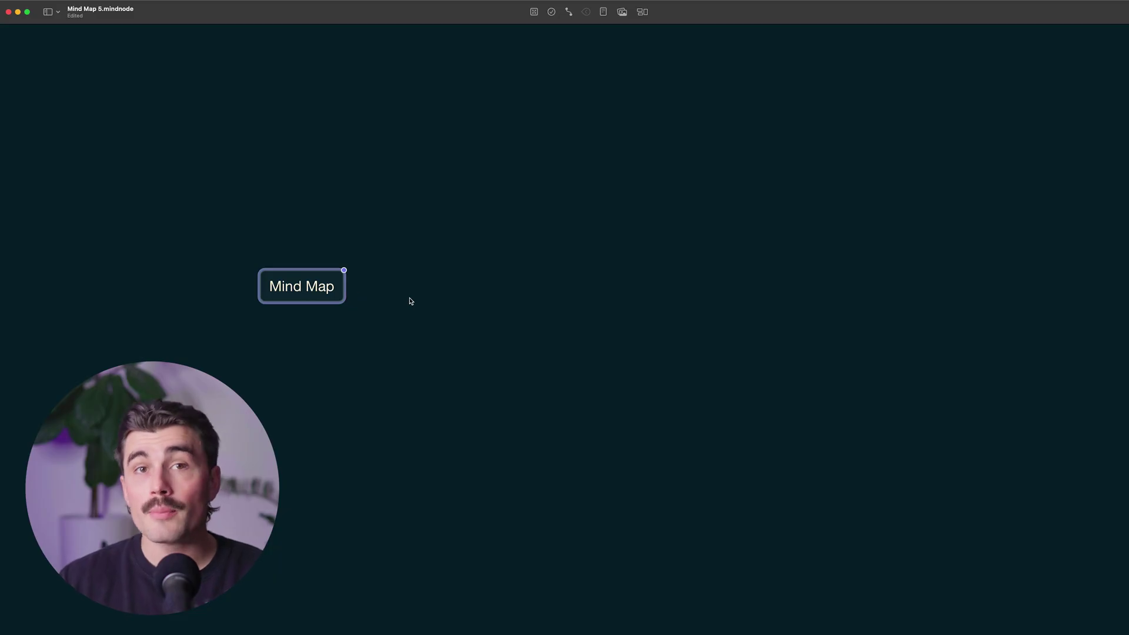
Reposition the central node and title it 'How to get started with Mind Node'
left_click_drag(329, 294, 425, 288)
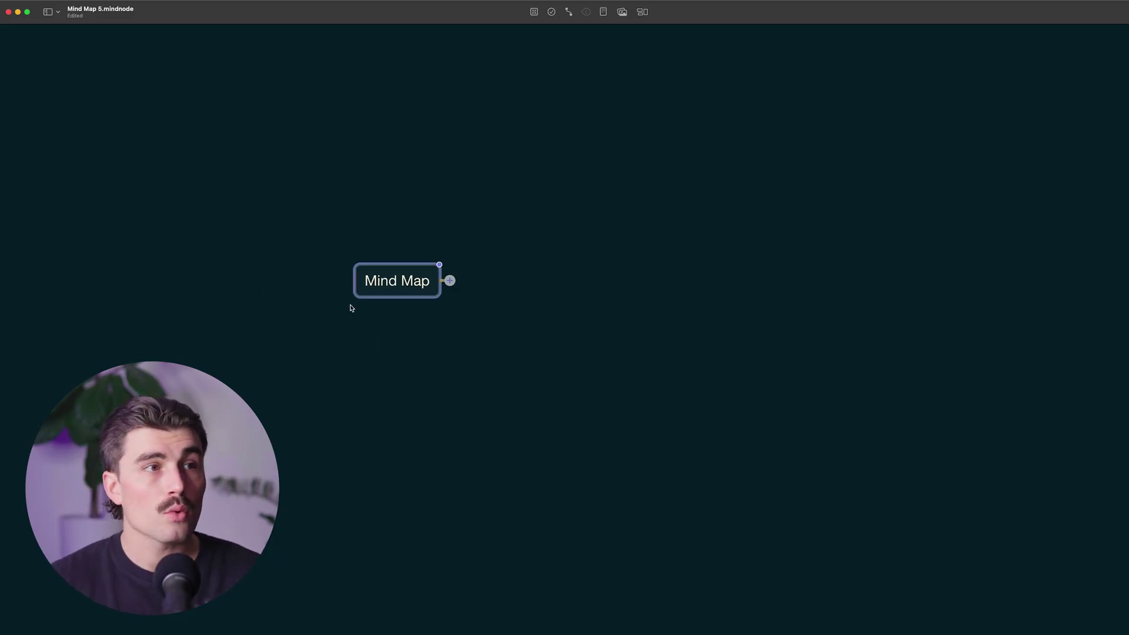
left_click(378, 285)
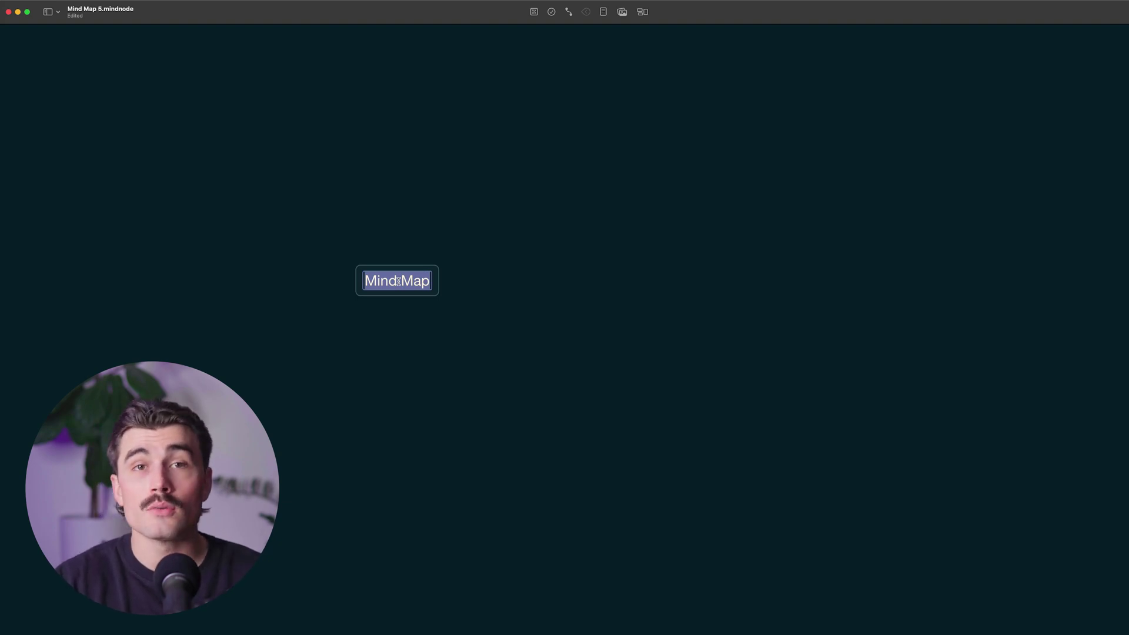
type("How")
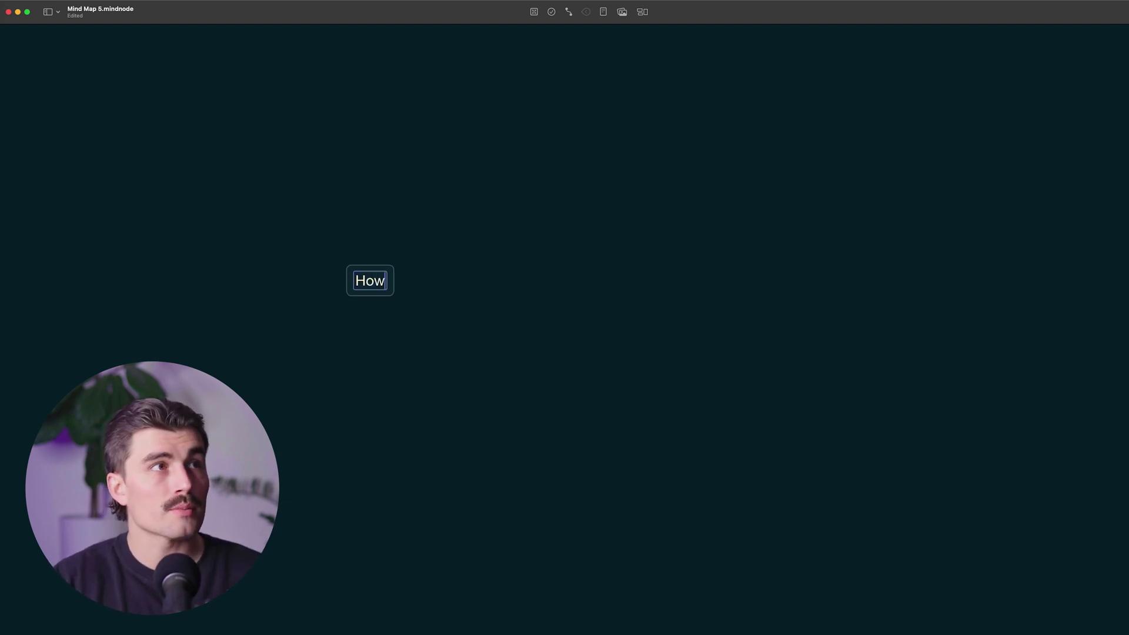
type(" to get started with Mind Node")
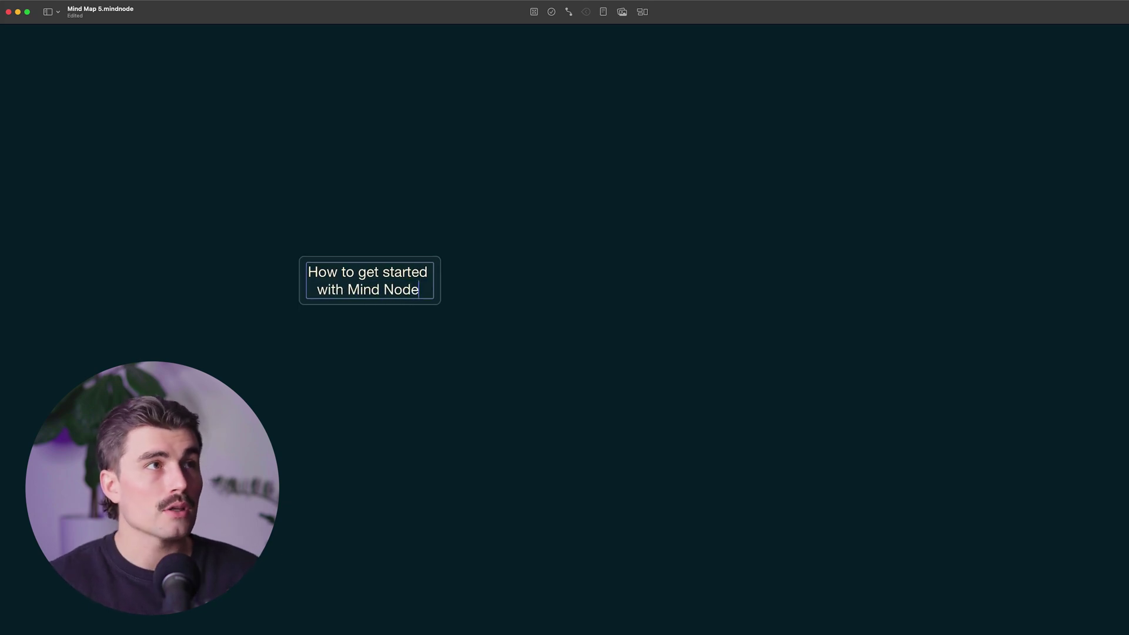
left_click(446, 280)
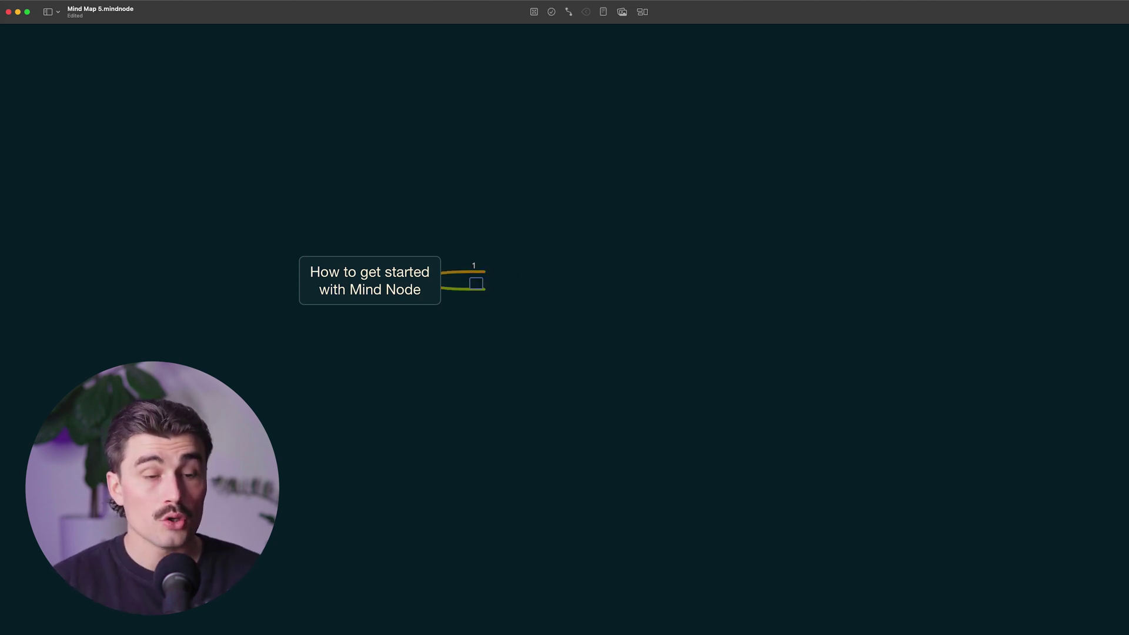
Add numbered branches 3, 4 and 5 and label a step 'Download mindnode'
key("Return")
type("3")
key("Return")
type("4")
key("Return")
type("5")
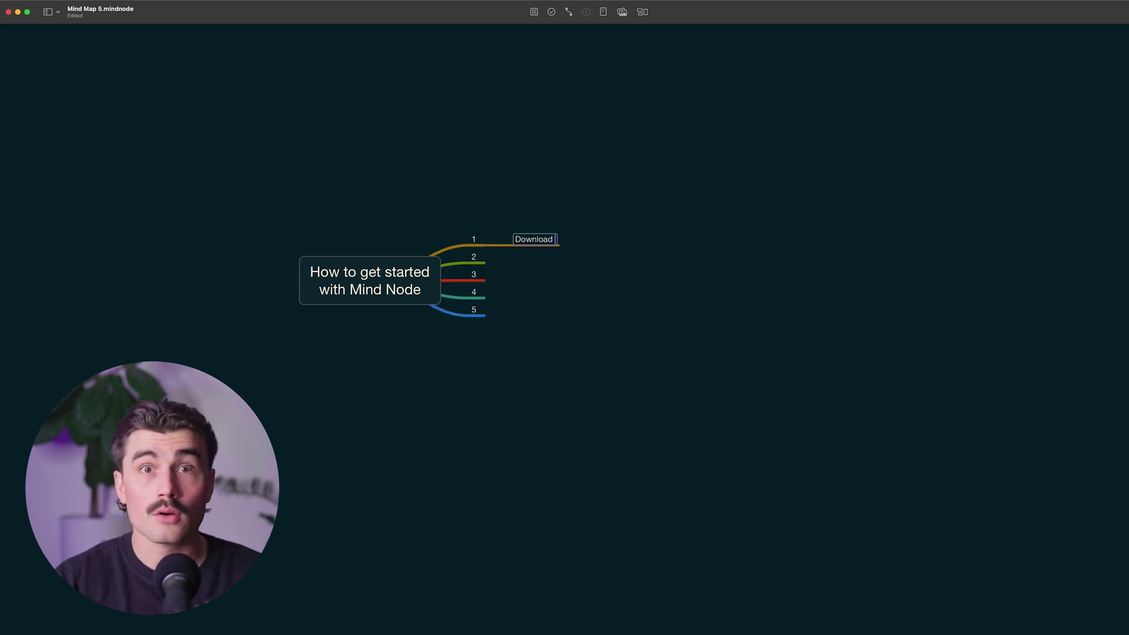
type("dnode")
key("Return")
Label the remaining steps, including 'Customize your work' and 'Share your work'
left_click(495, 263)
type("Open a new document")
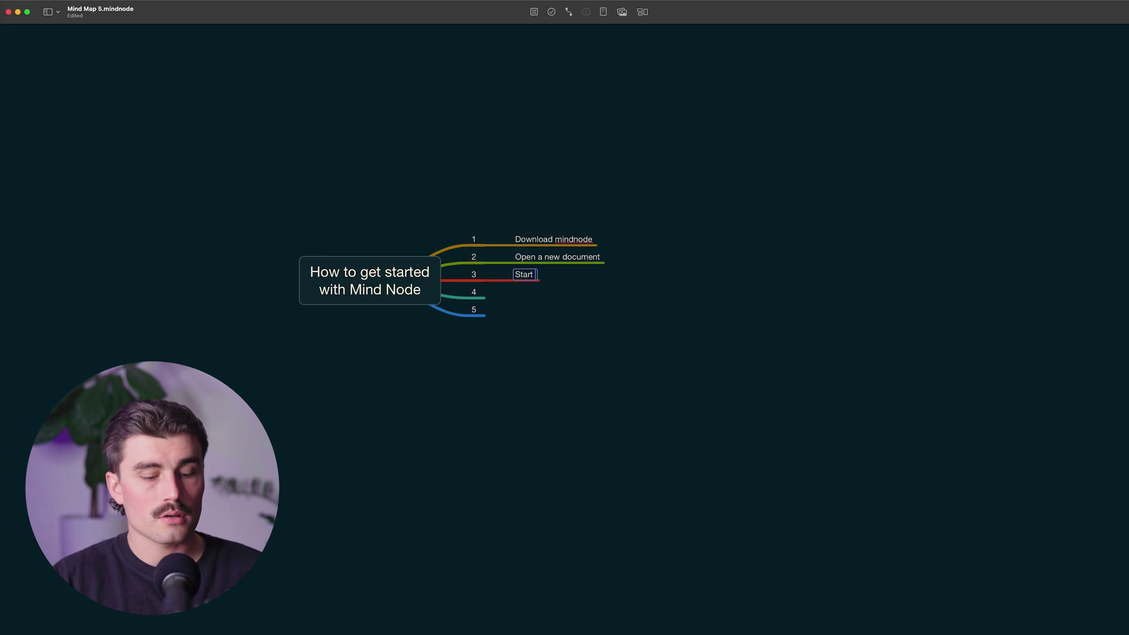
type("work")
key("Return")
left_click(476, 311)
type("Share your work")
key("Return")
Add sub-points 'Click the link down in the description', 'Stand alone app' and 'Open mind node'
left_click(579, 241)
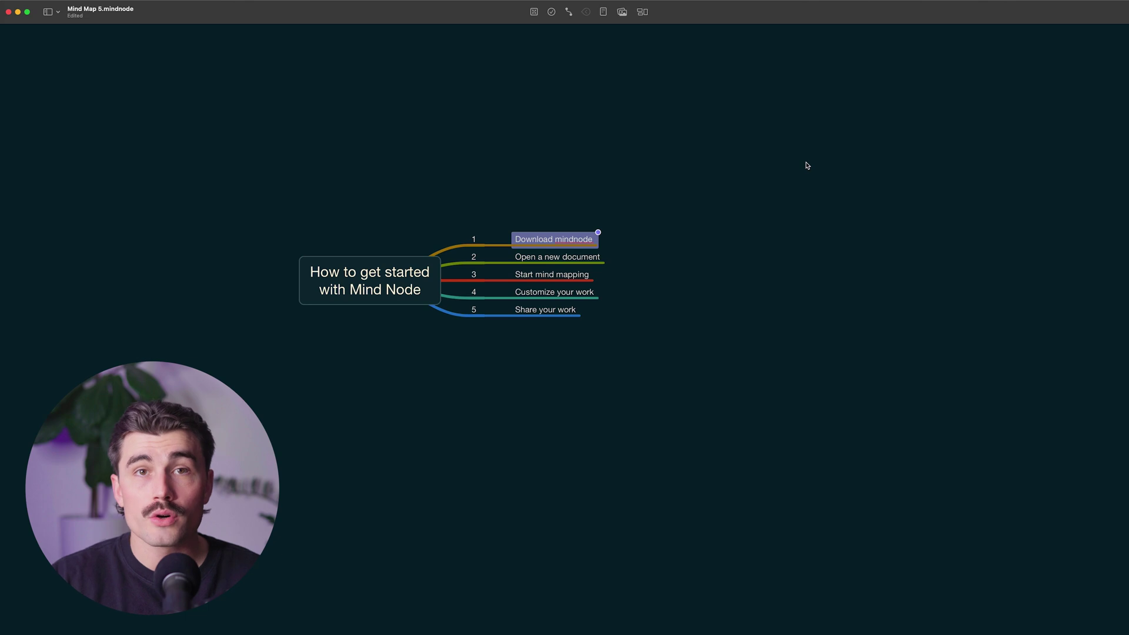
key("Tab")
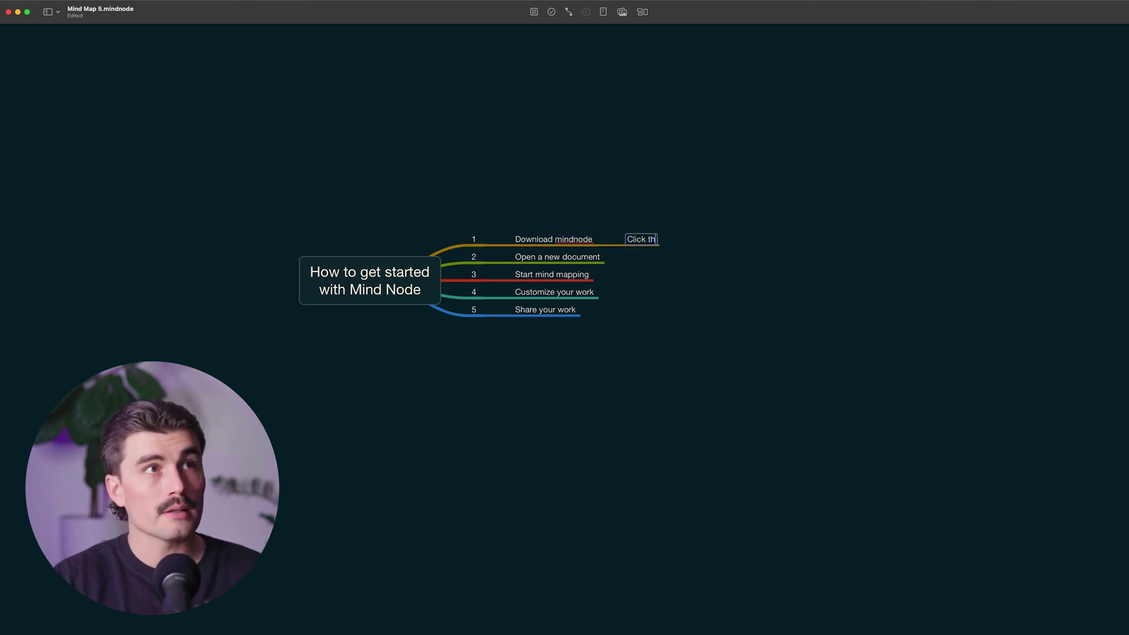
type("Click the link down in the description")
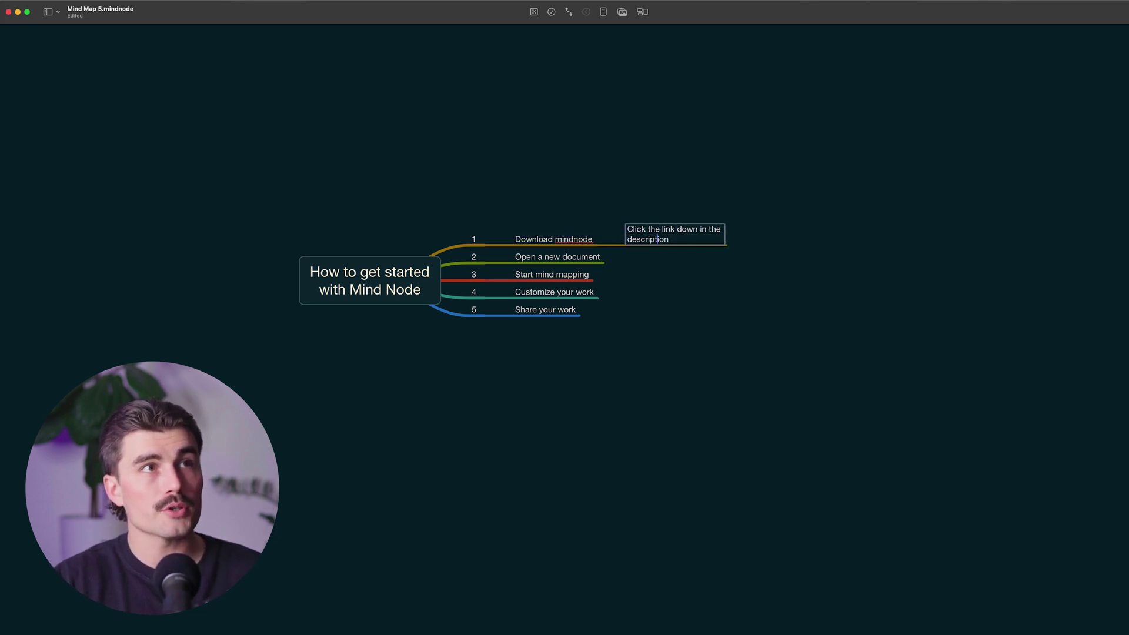
key("Return")
type("Chose either:")
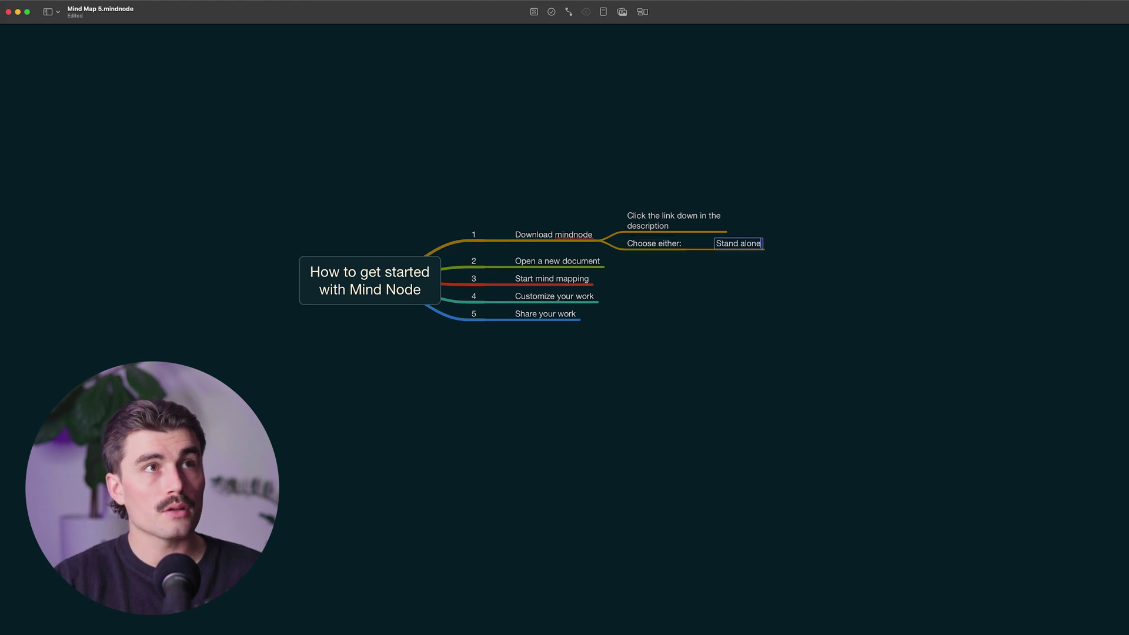
type("pp")
key("Return")
type("Subscription")
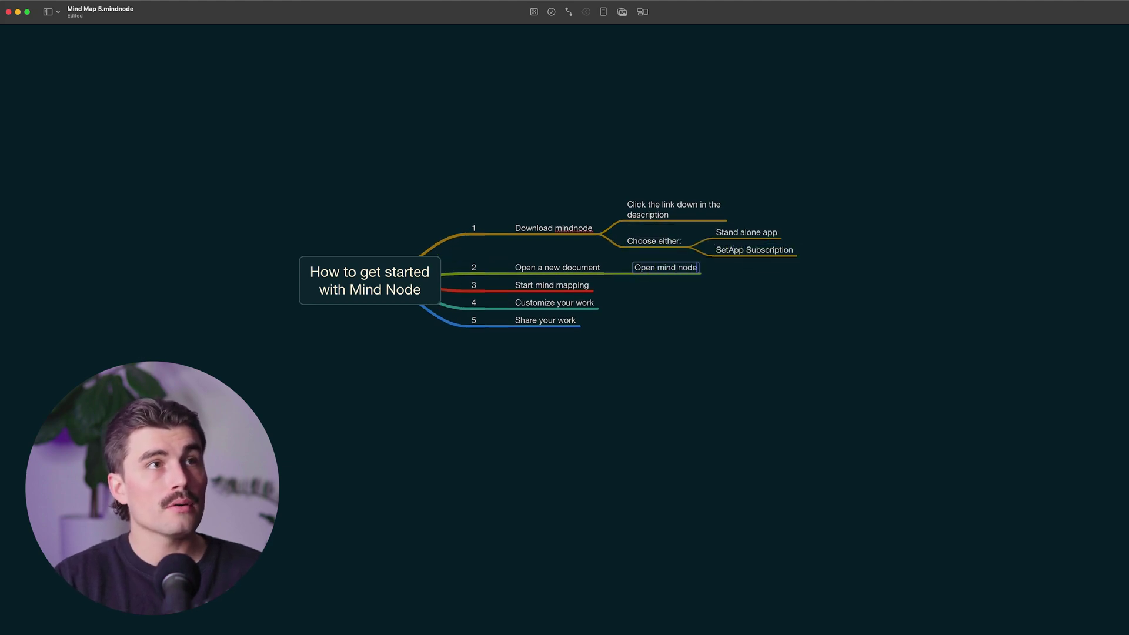
type("e")
key("Return")
Add the 'Click "New"' sub-point and fit the whole map in the window
type("click")
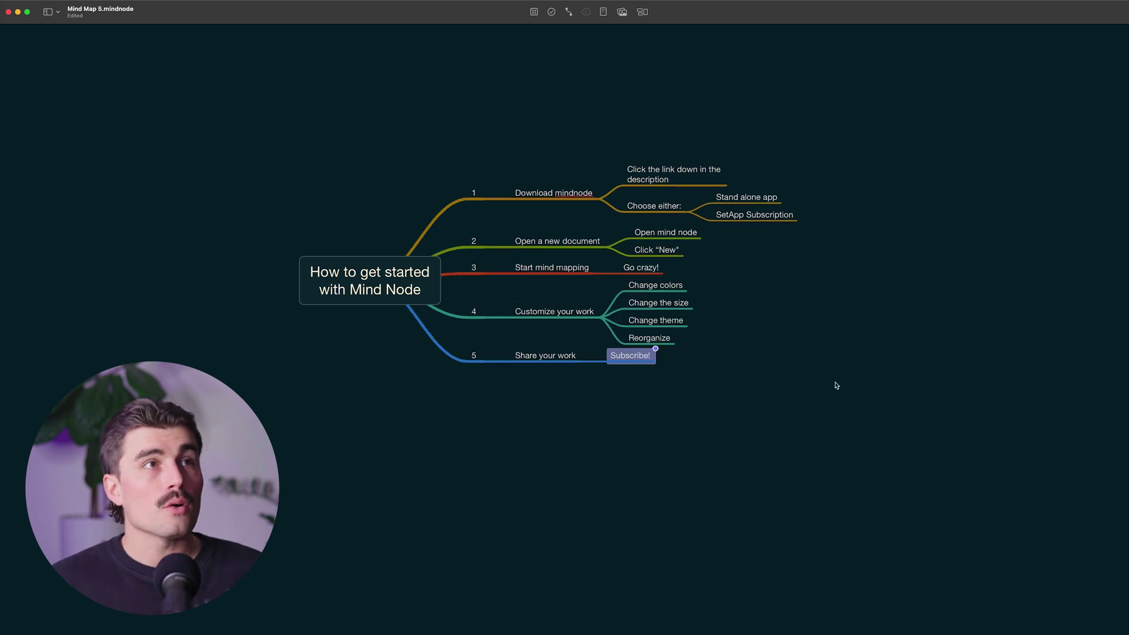
left_click(860, 380)
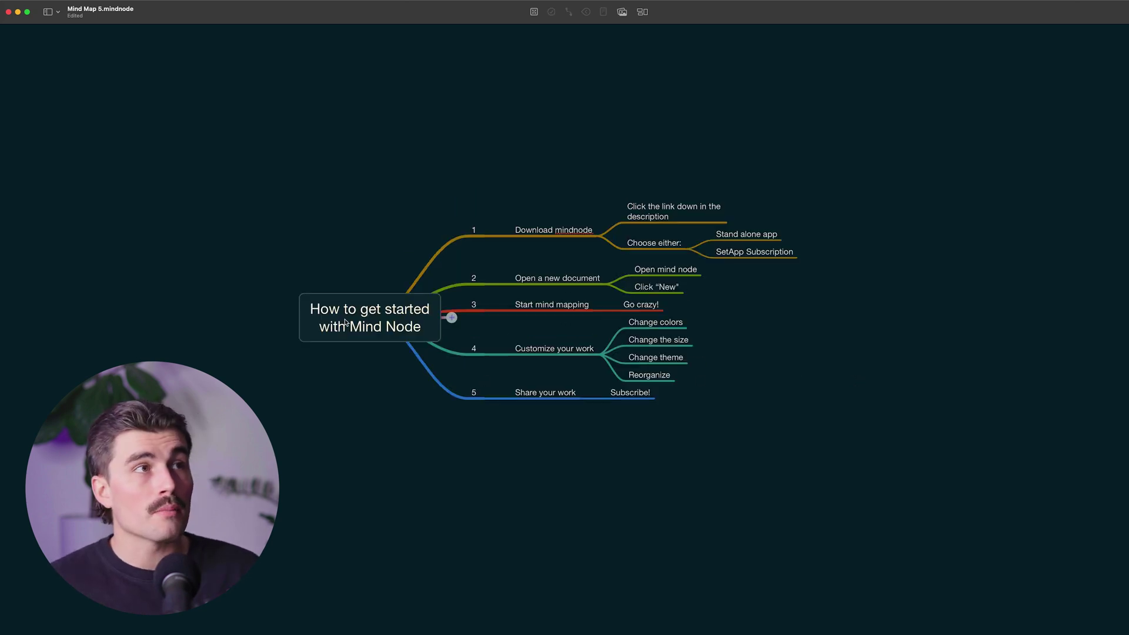
left_click_drag(363, 319, 380, 301)
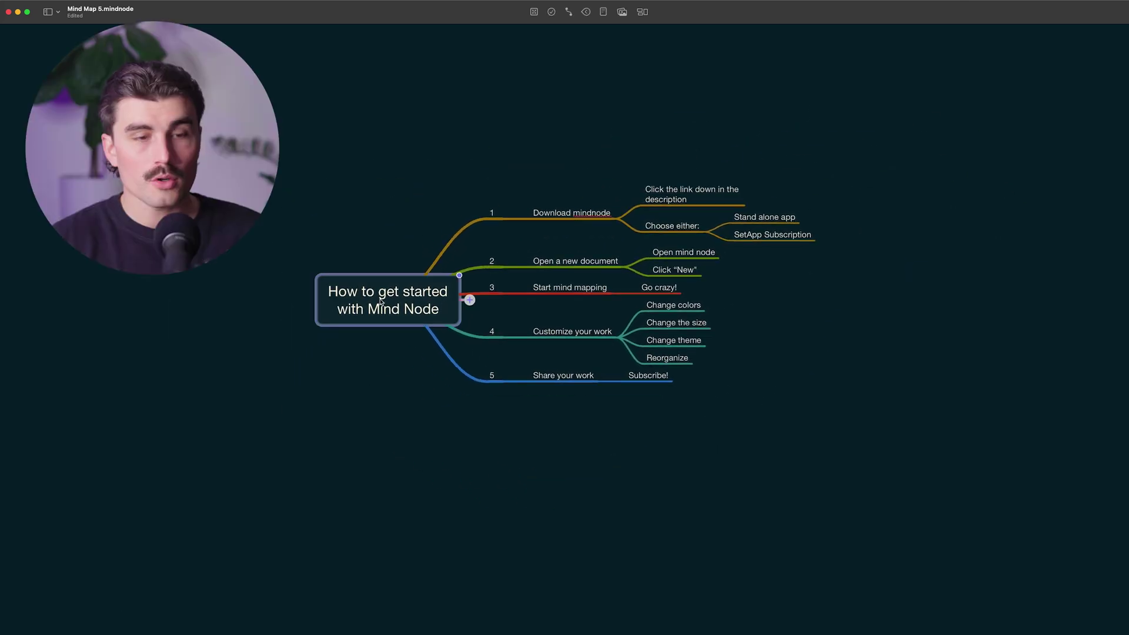
key("super+0")
scroll(380, 301, "down", 2)
left_click(1036, 524)
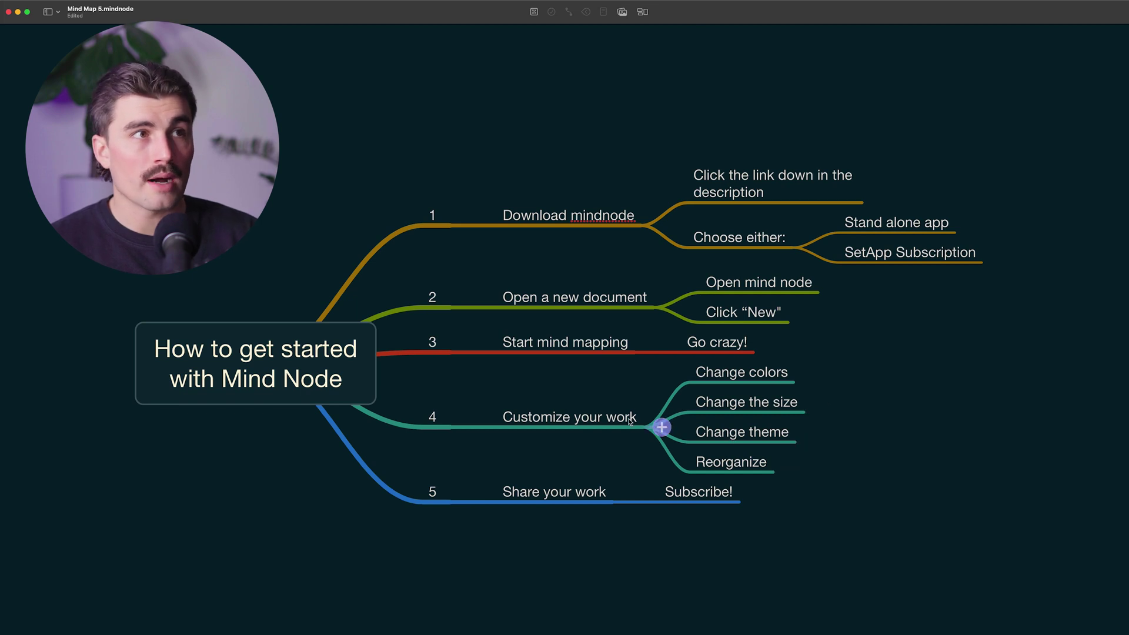
Drag branch 4 above 3 and Go crazy! under Customize your work, then restore both
left_click(575, 430)
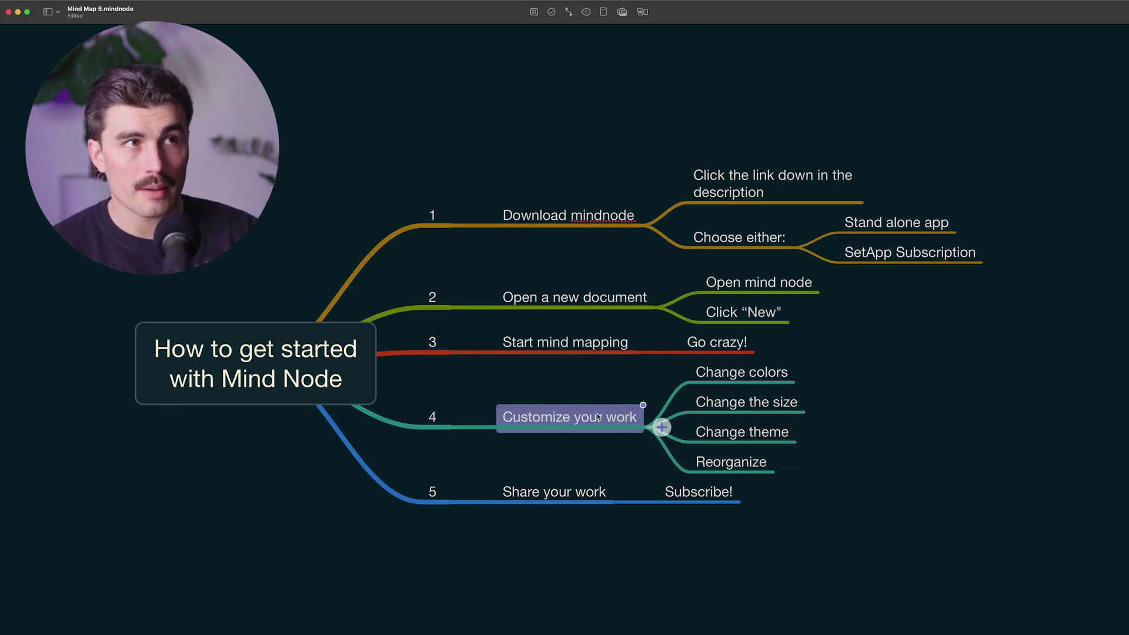
left_click(437, 425)
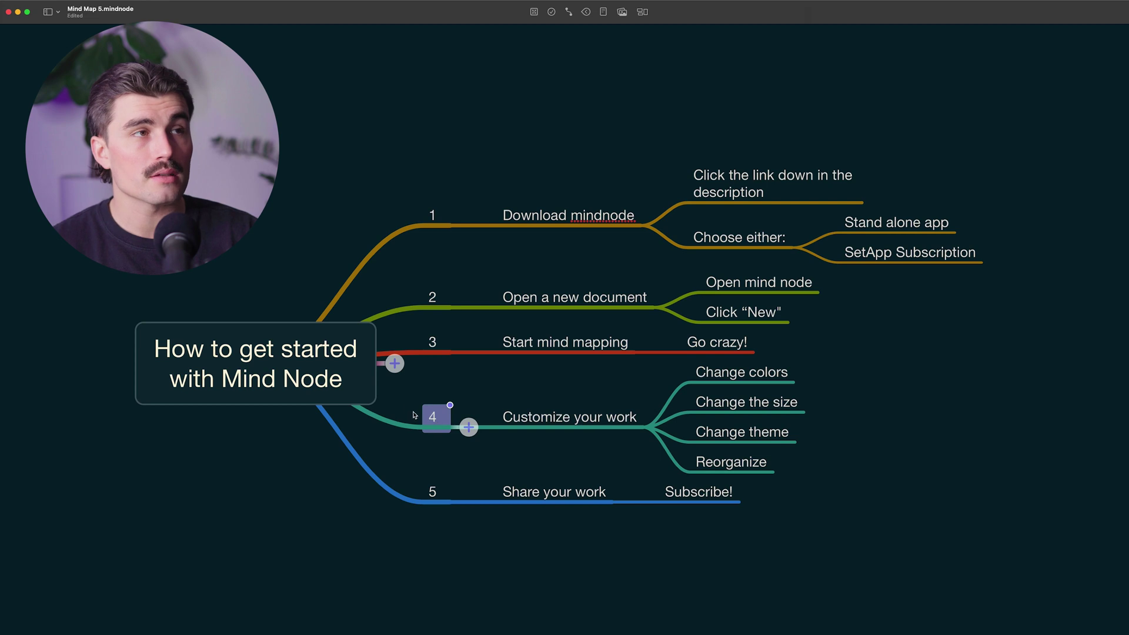
left_click_drag(434, 424, 435, 329)
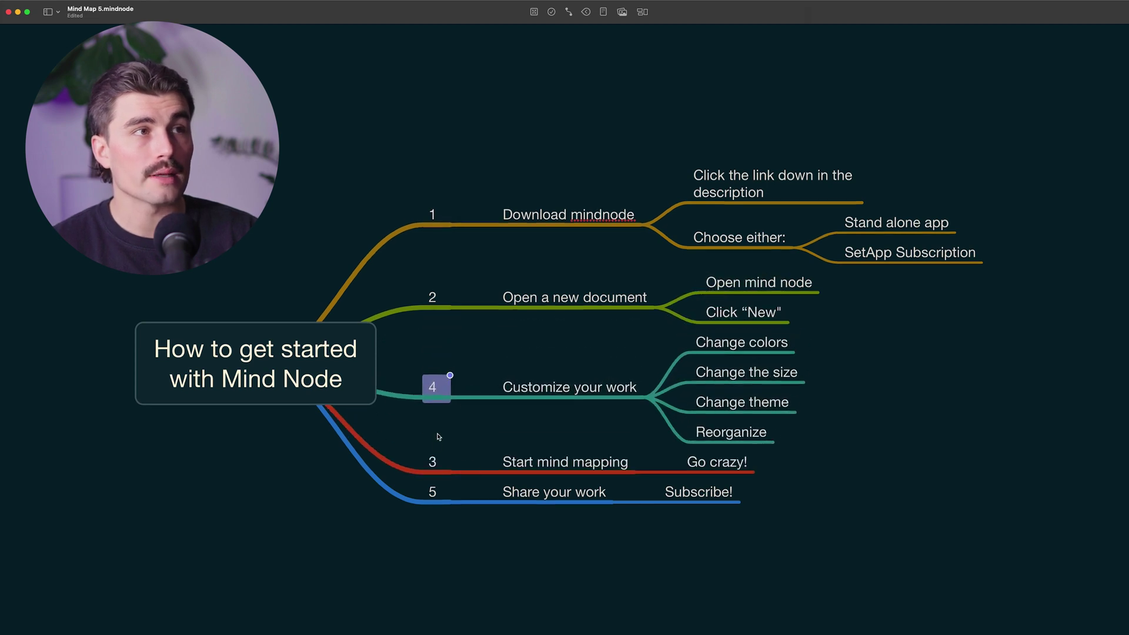
left_click_drag(438, 465, 507, 344)
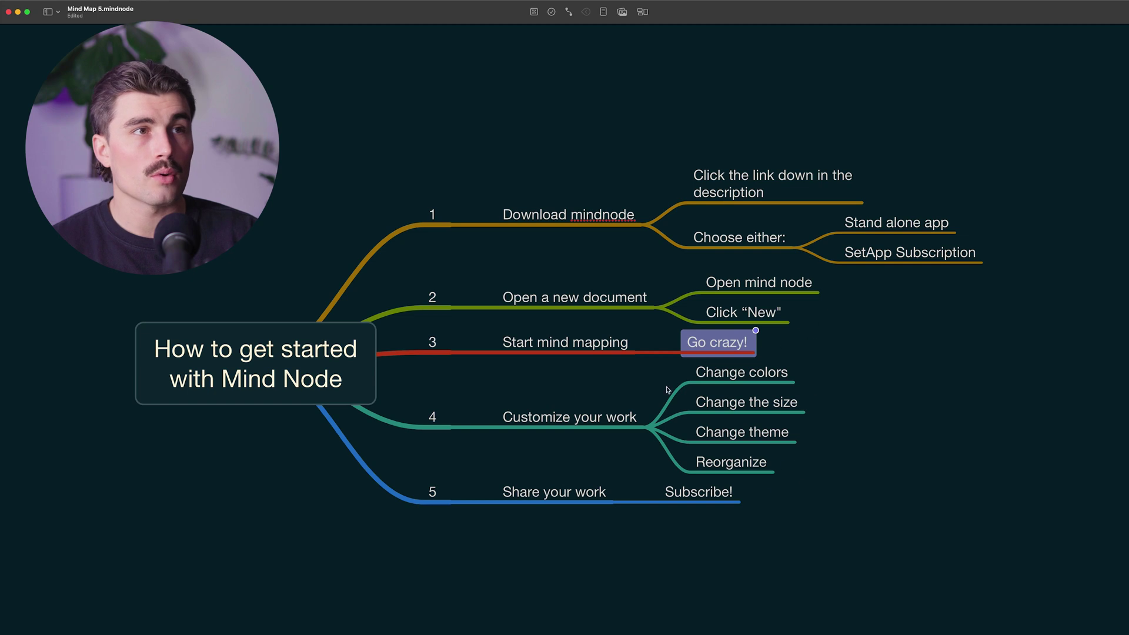
left_click_drag(715, 345, 603, 419)
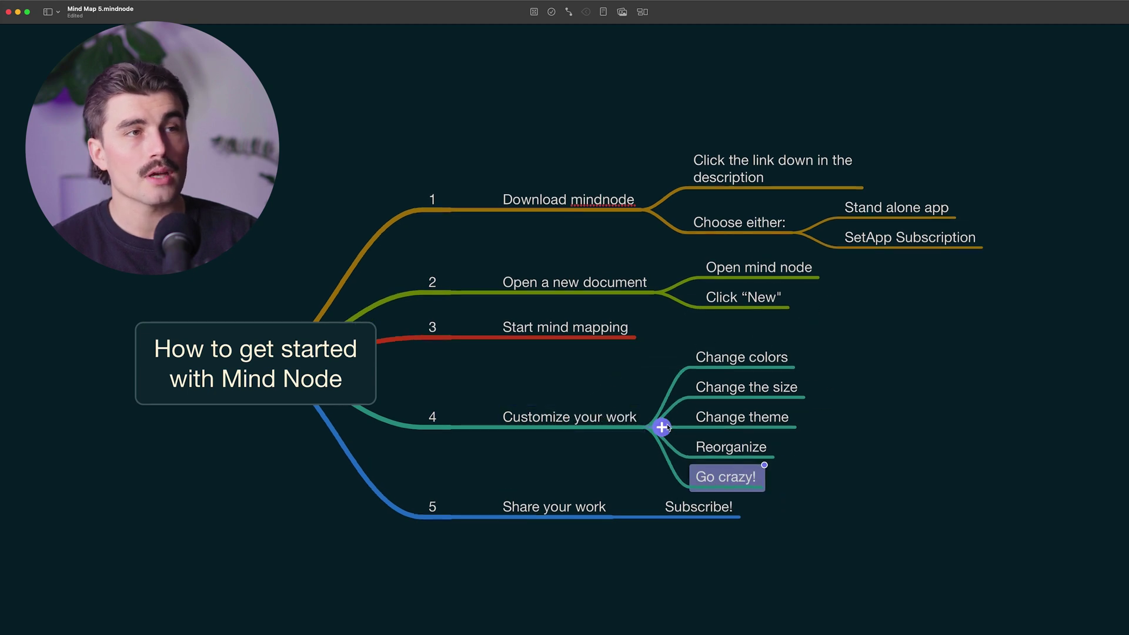
left_click_drag(710, 482, 603, 333)
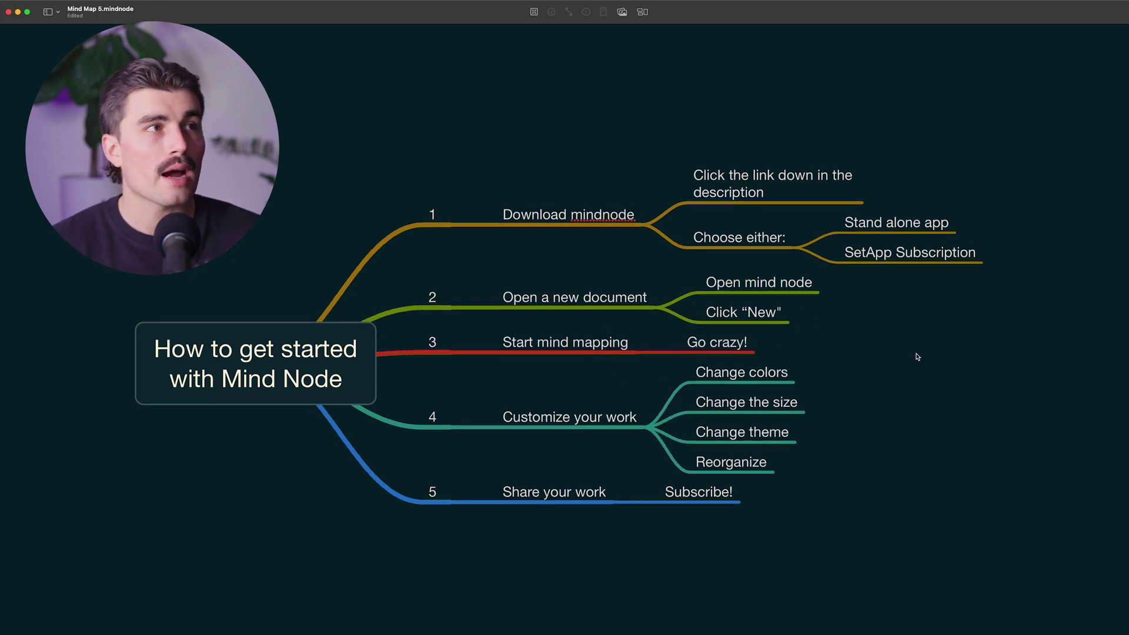
mouse_move(828, 374)
mouse_move(616, 305)
mouse_move(505, 306)
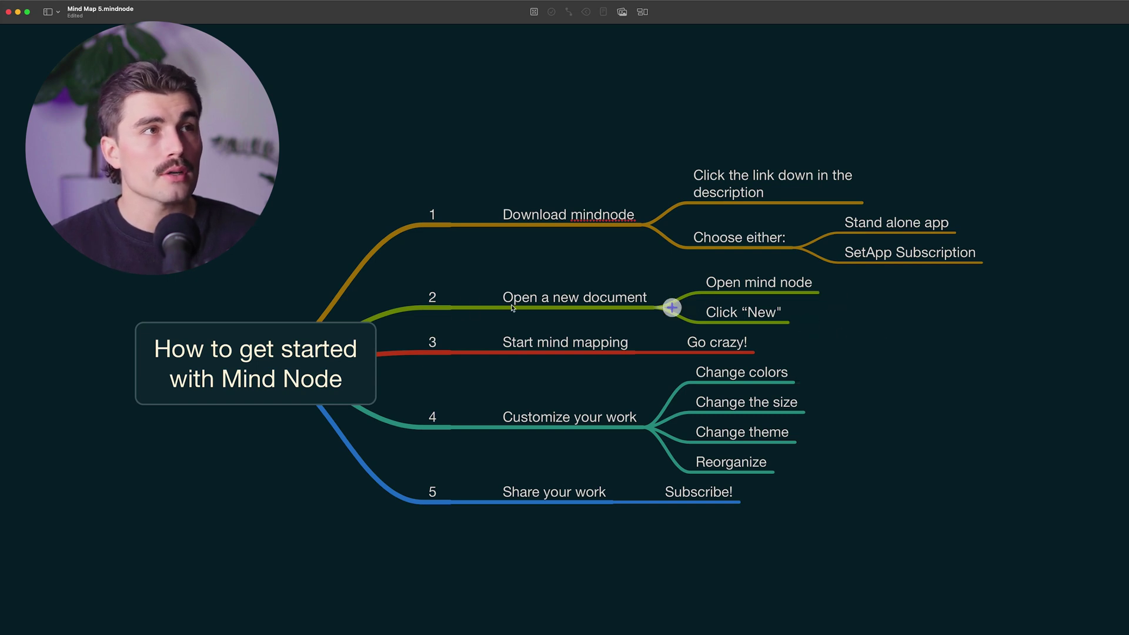
scroll(561, 278, "up", 1)
Focus on the Download mindnode branch alone, then return to the full map
mouse_move(546, 239)
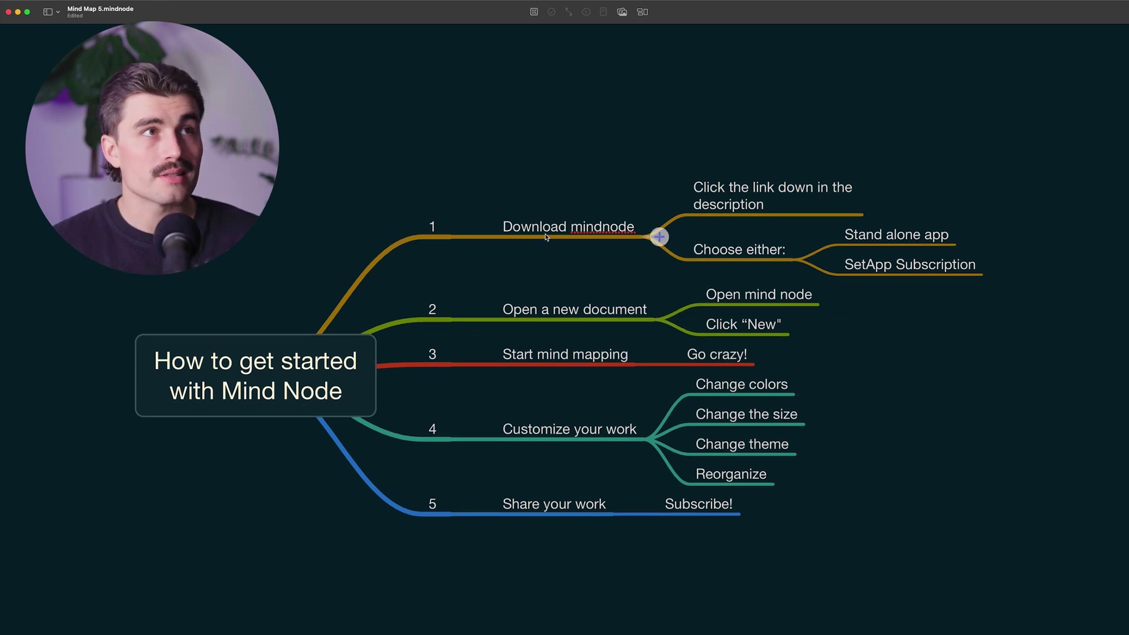
left_click(434, 231)
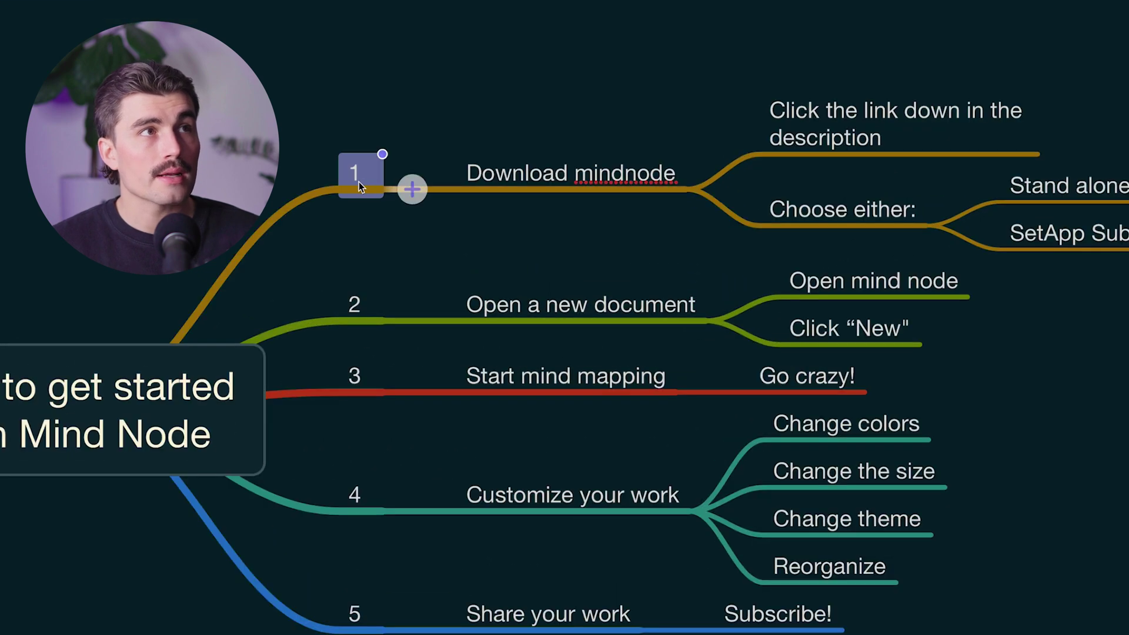
right_click(435, 231)
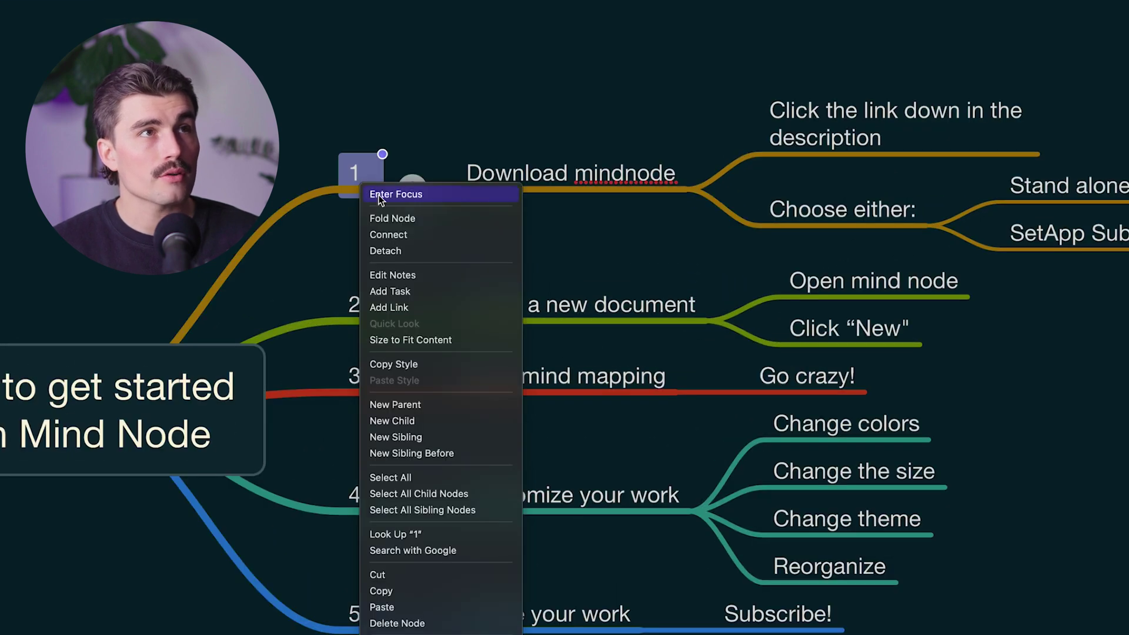
left_click(378, 195)
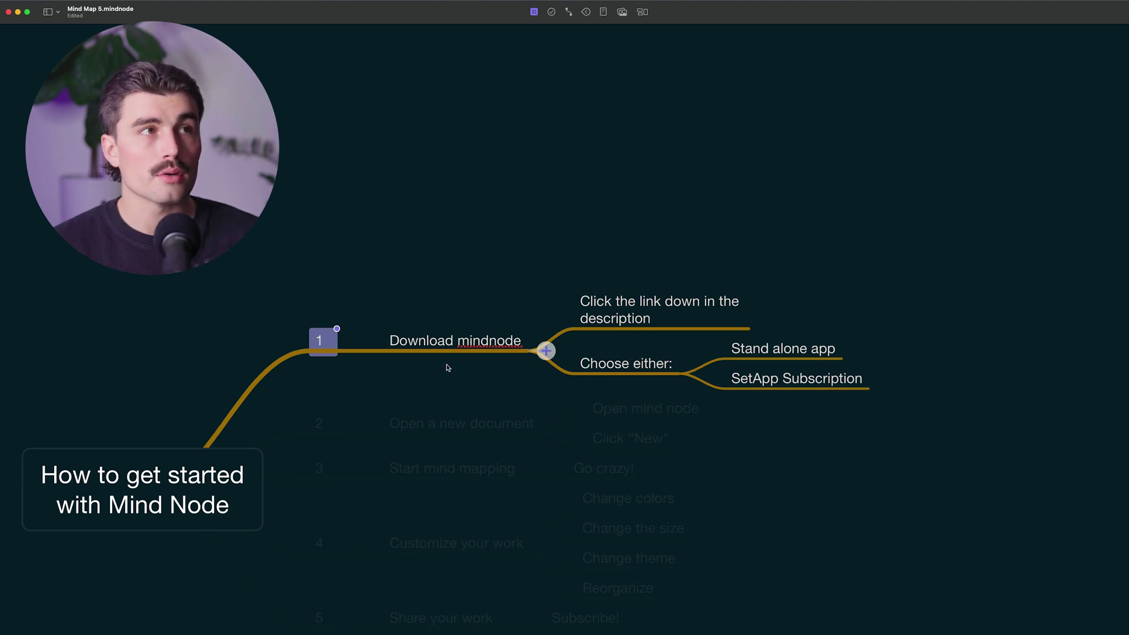
left_click(431, 351)
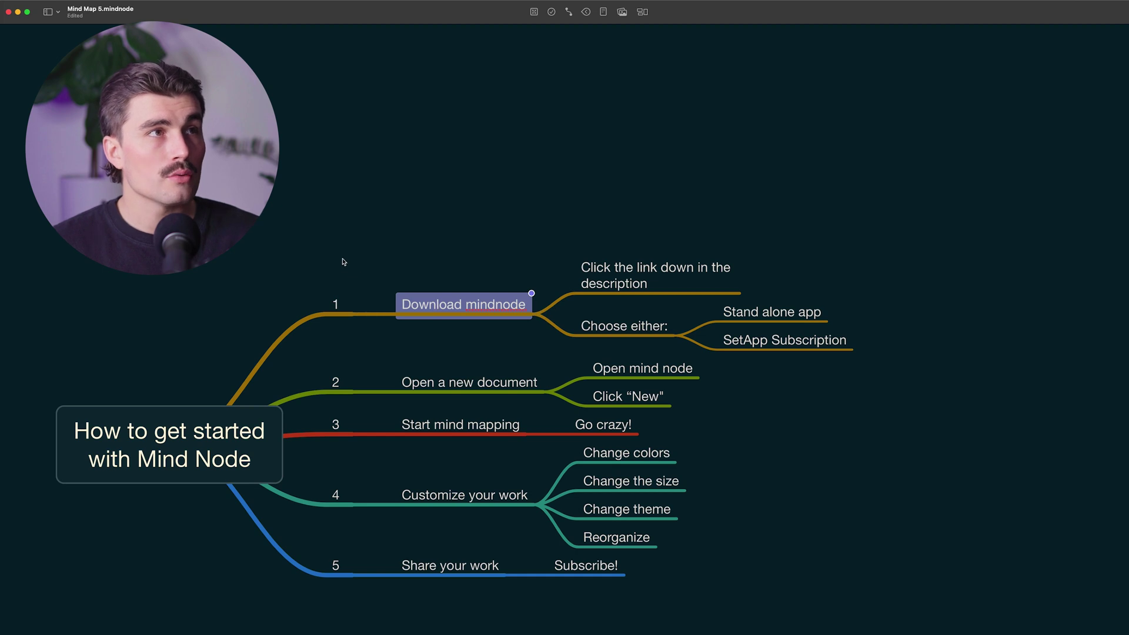
Fold branch 1 so Download mindnode and its subtopics are hidden
left_click(343, 311)
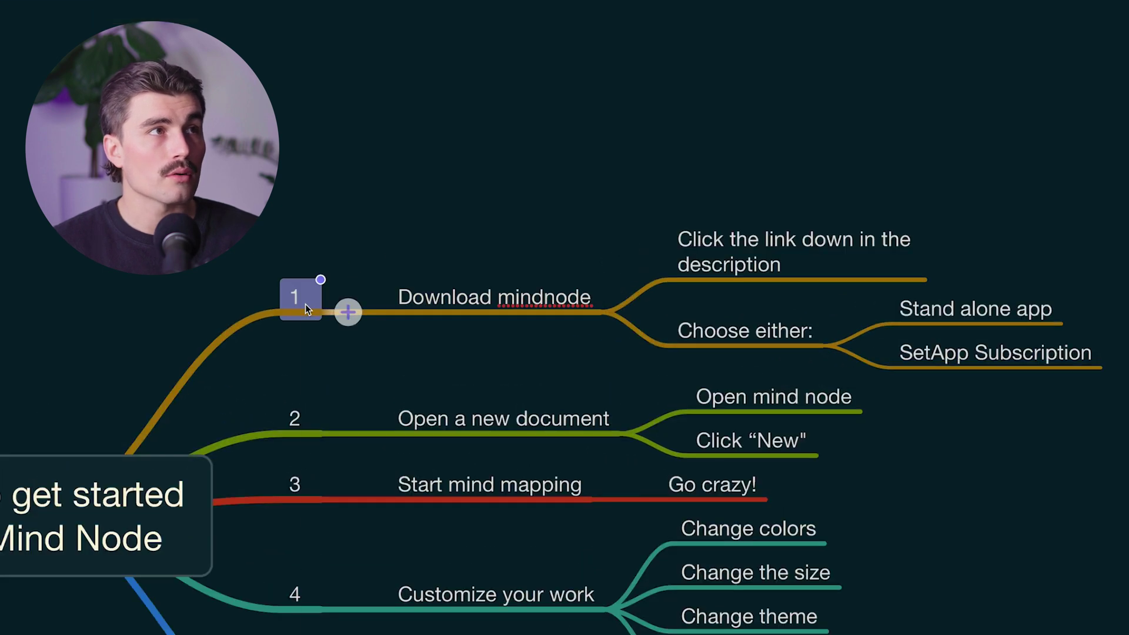
right_click(305, 310)
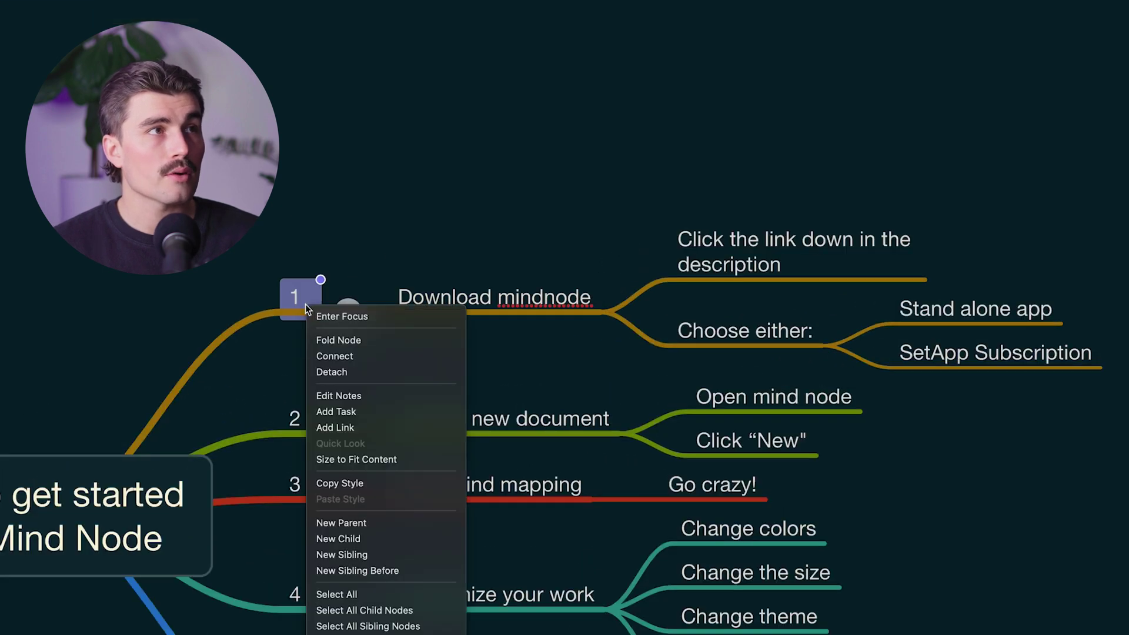
left_click(330, 341)
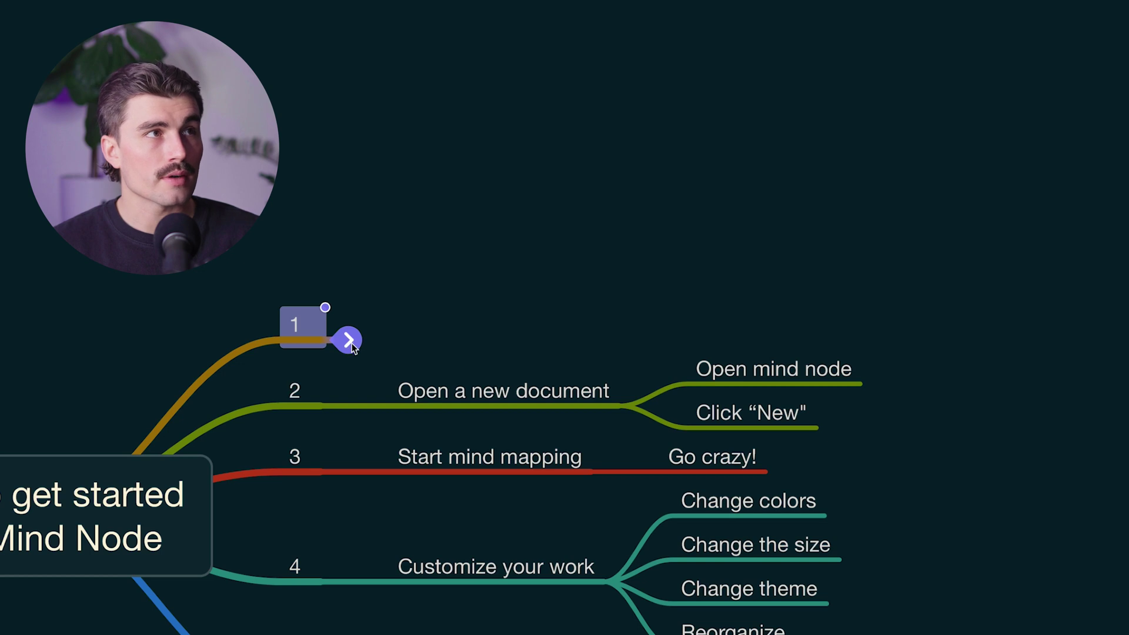
left_click(350, 341)
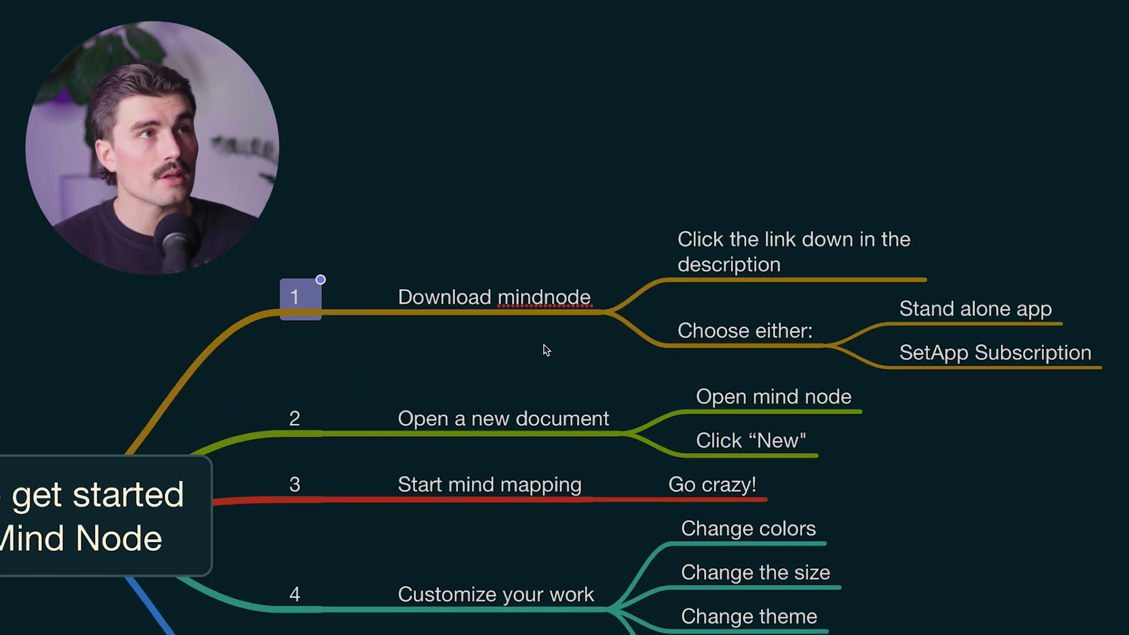
left_click(624, 313)
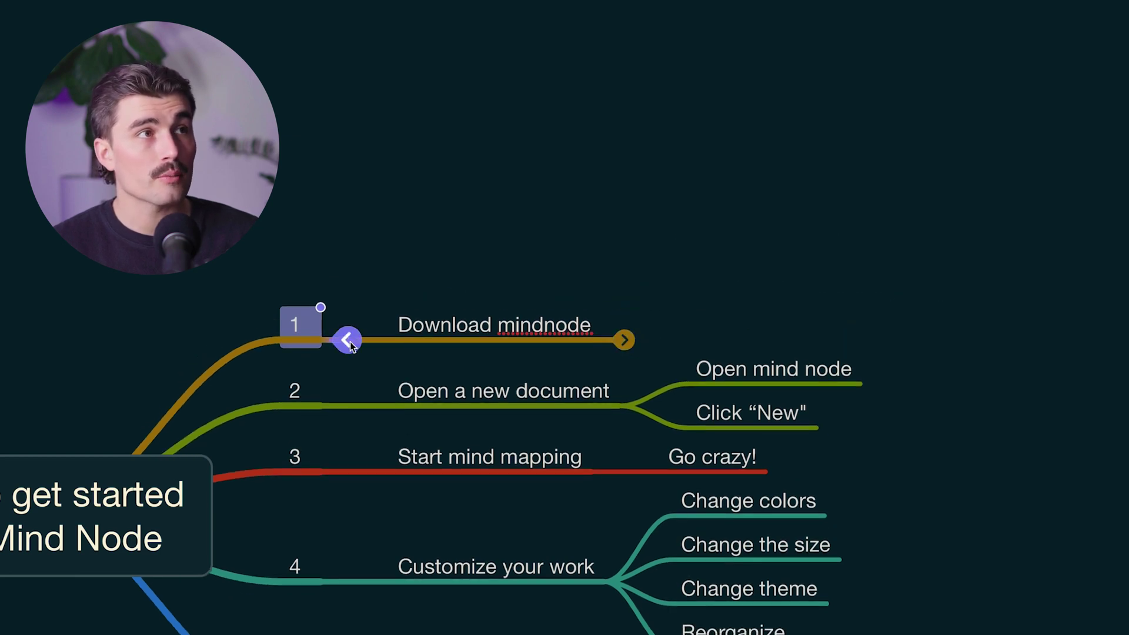
left_click(348, 340)
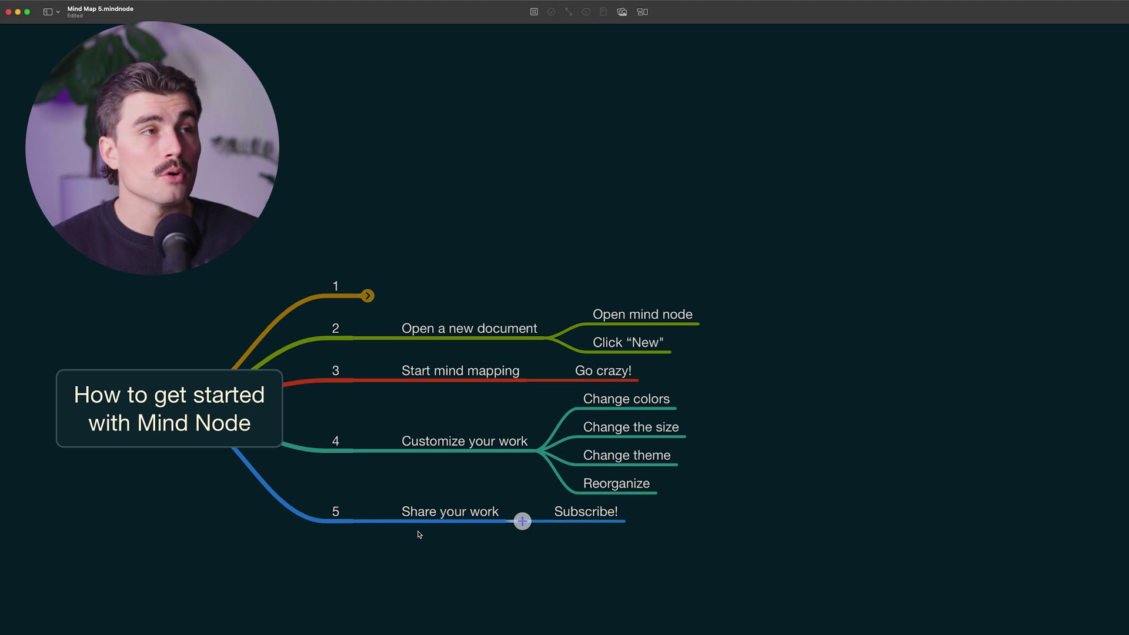
Fold branches 2 to 5 together with their subtopics
left_click_drag(731, 580, 315, 329)
right_click(338, 328)
left_click(353, 347)
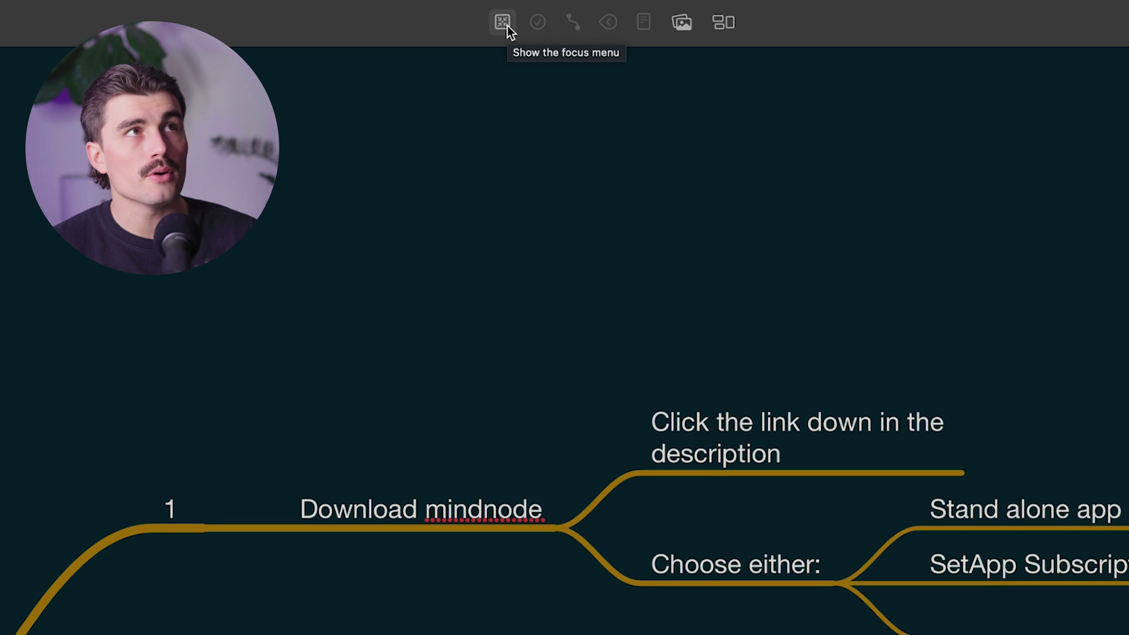
Enter Focus on branch 1, then exit focus with Esc to restore the whole map
left_click(507, 26)
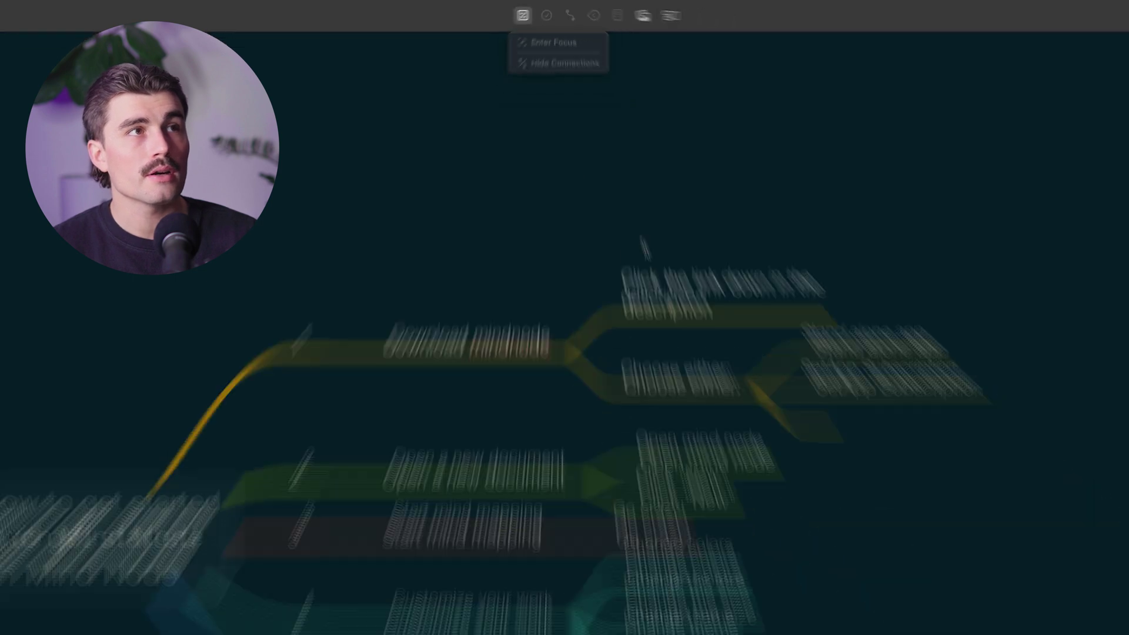
left_click(507, 26)
left_click(492, 31)
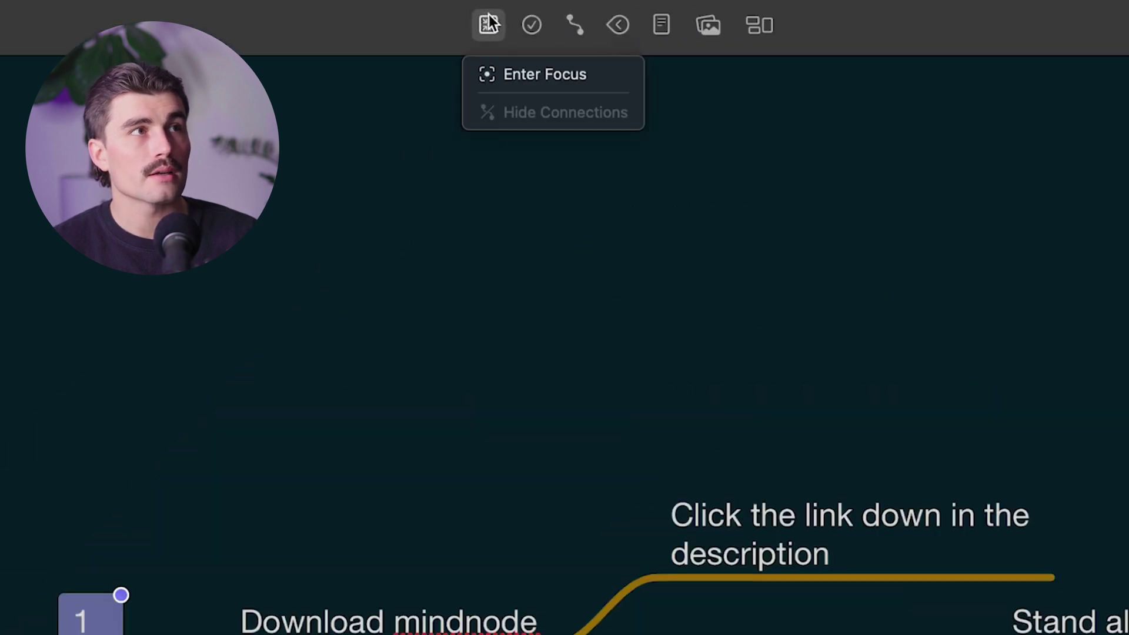
left_click(506, 83)
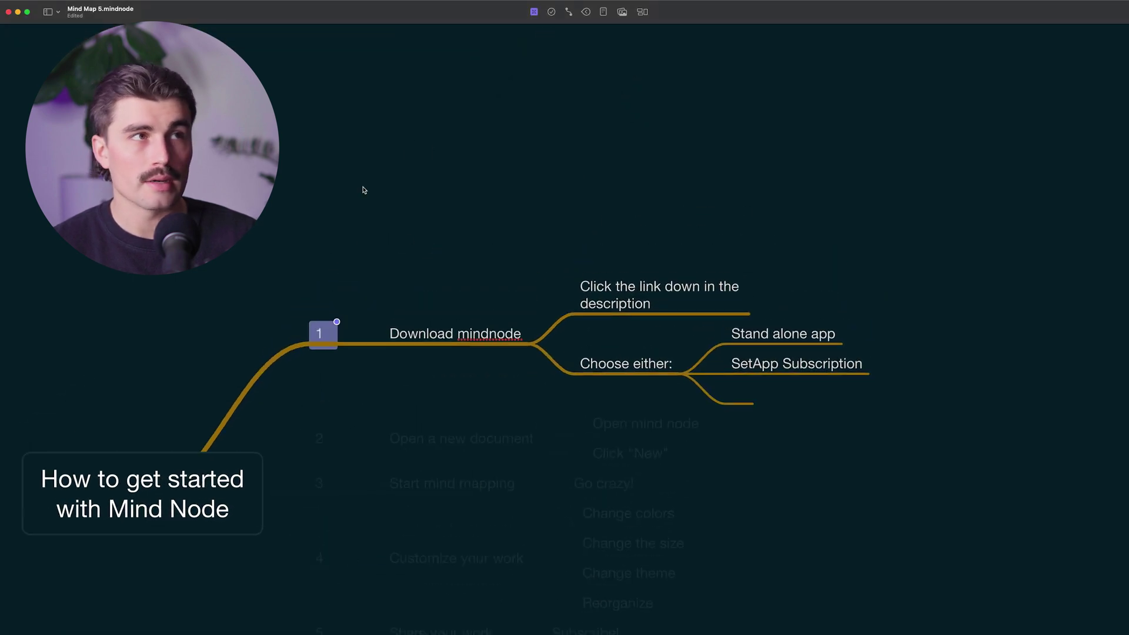
left_click(477, 196)
key("Escape")
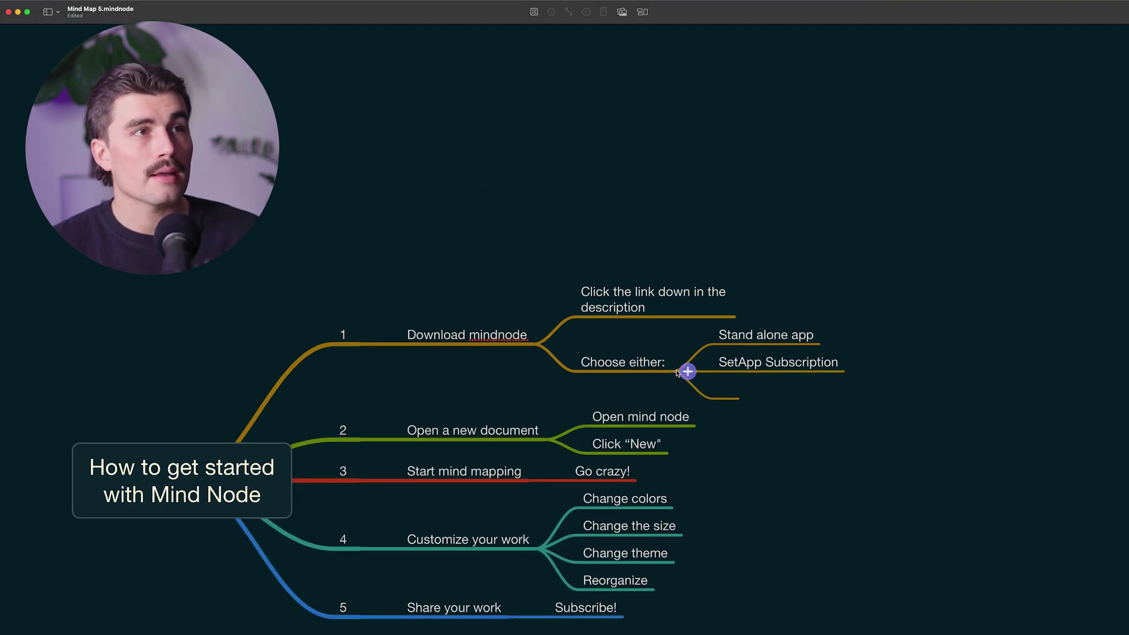
scroll(683, 353, "down", 5)
scroll(559, 324, "left", 4)
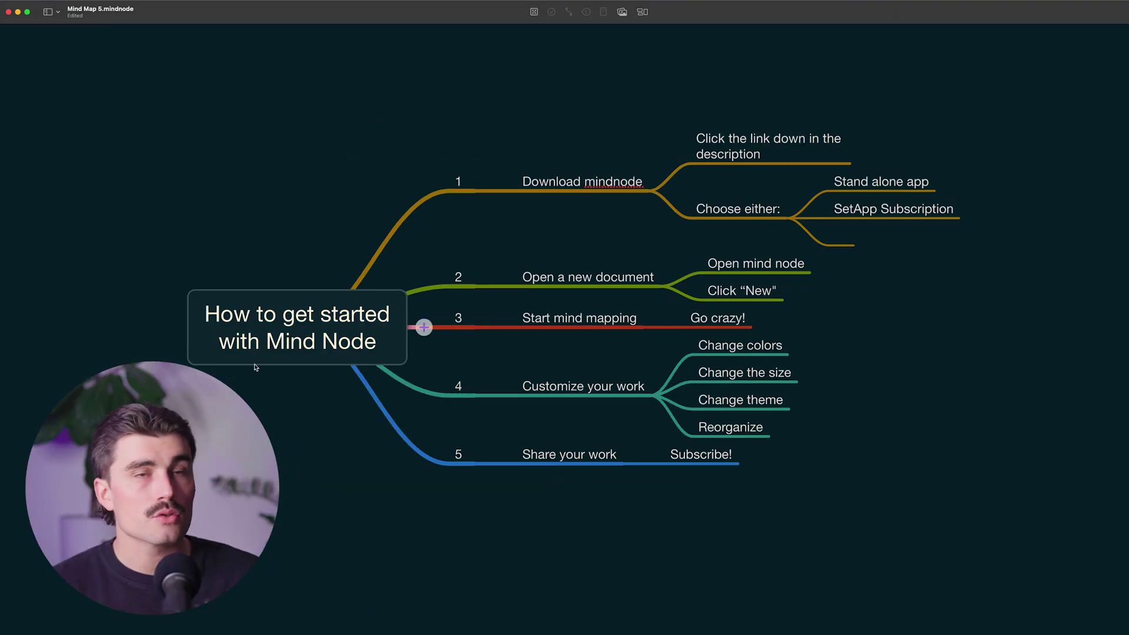
scroll(378, 500, "down", 3)
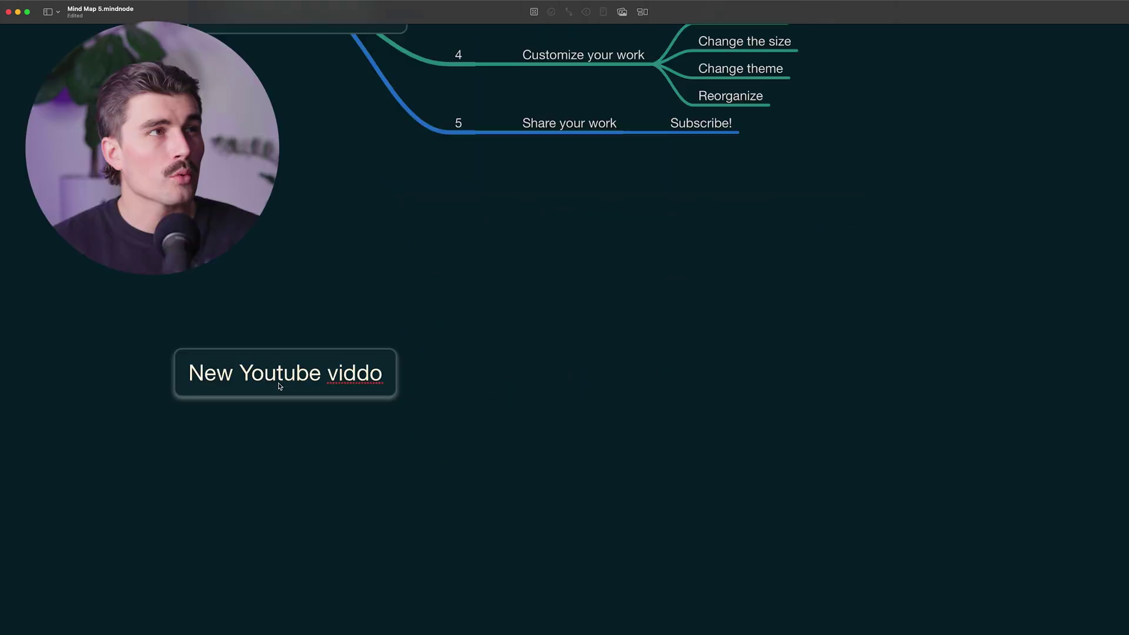
Move the new central topic lower and correct its text to 'New Youtube video'
left_click_drag(280, 386, 283, 426)
left_click(375, 413)
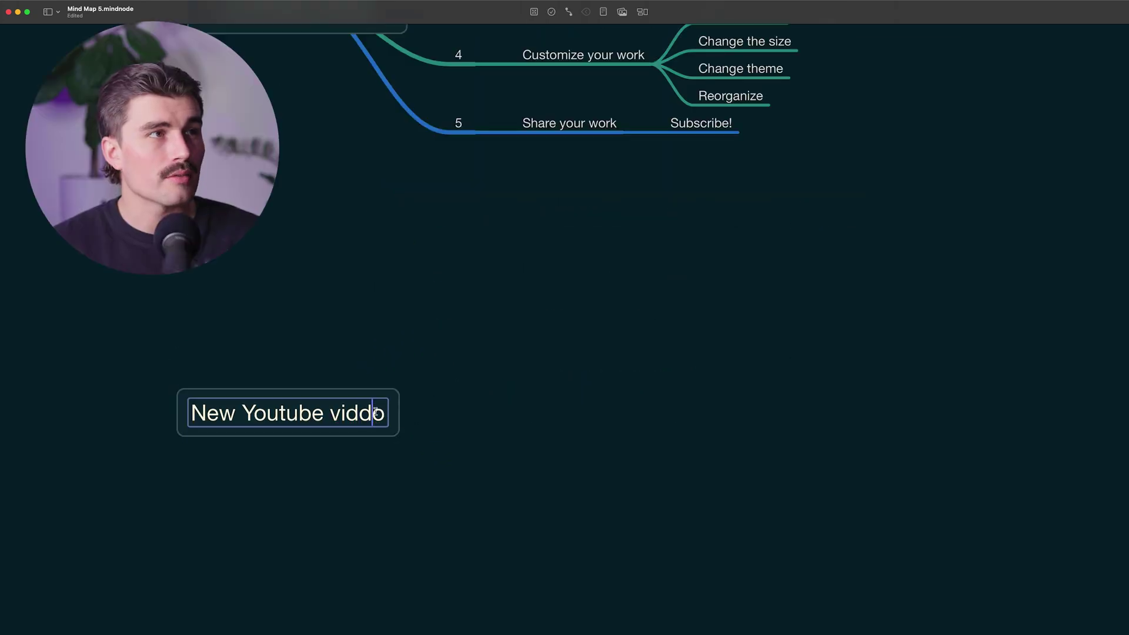
key("BackSpace")
type("e")
key("Return")
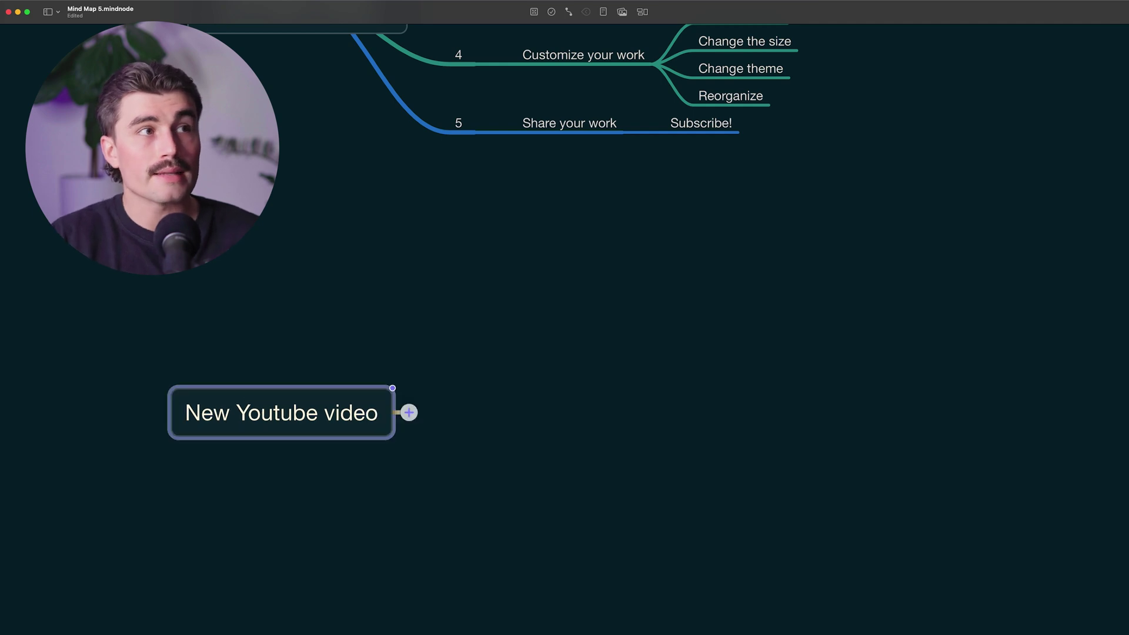
Add child topics Brainstorm idea, Start scripting, Film, Edit and Publish, then select all five
key("Tab")
type("Brainstorm idea")
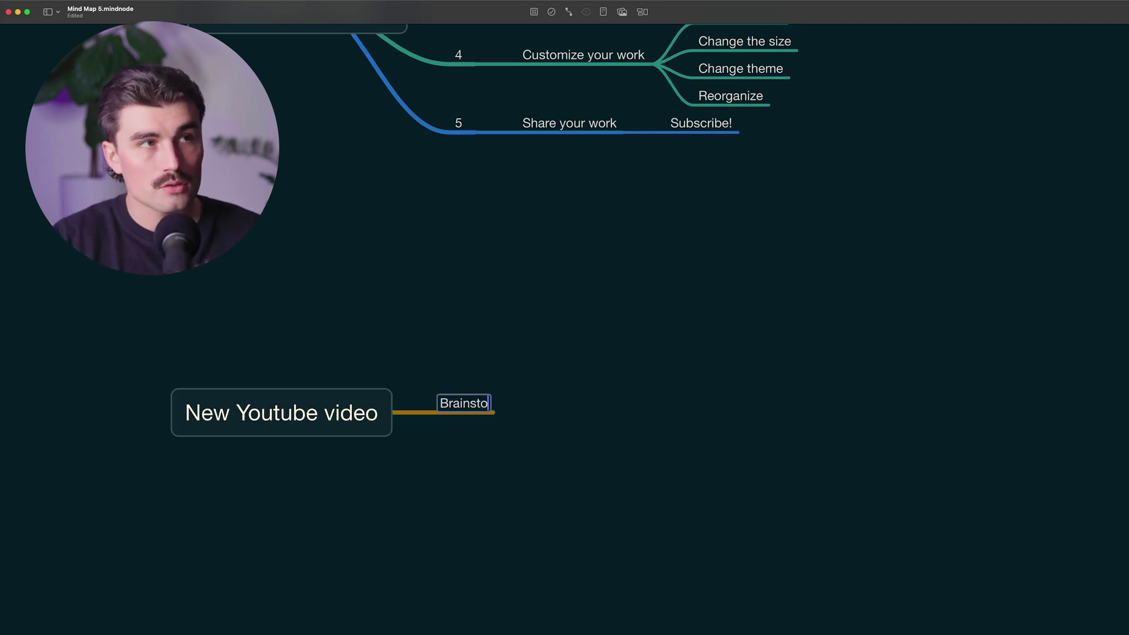
key("Return")
key("Return")
type("Start scripting")
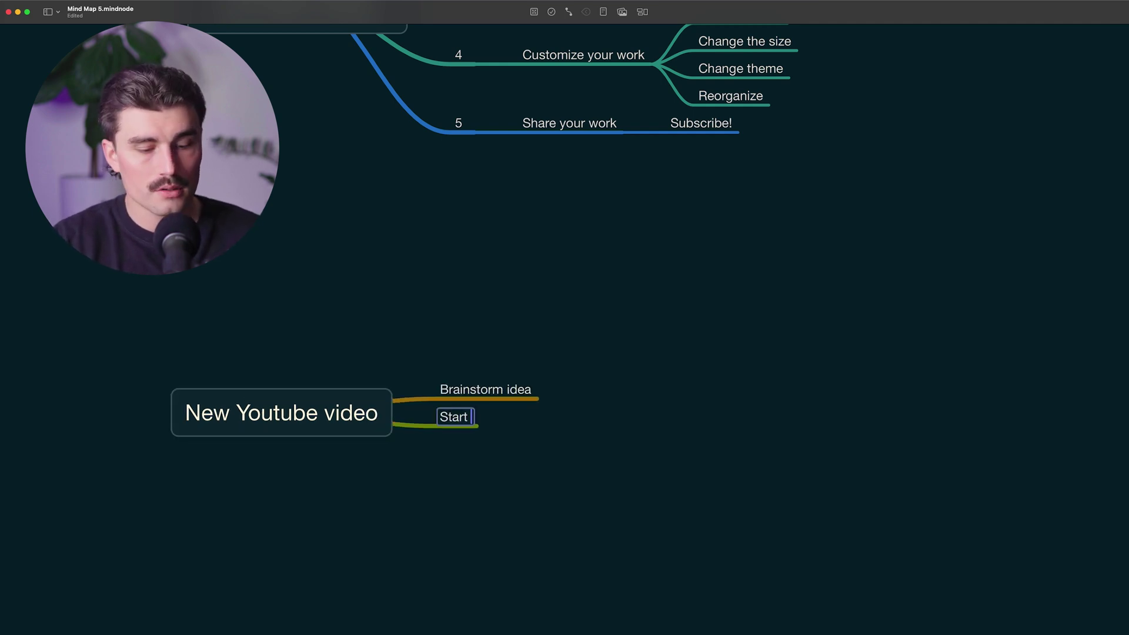
key("Return")
key("Return")
type("Film")
key("Return")
key("Return")
type("Edit")
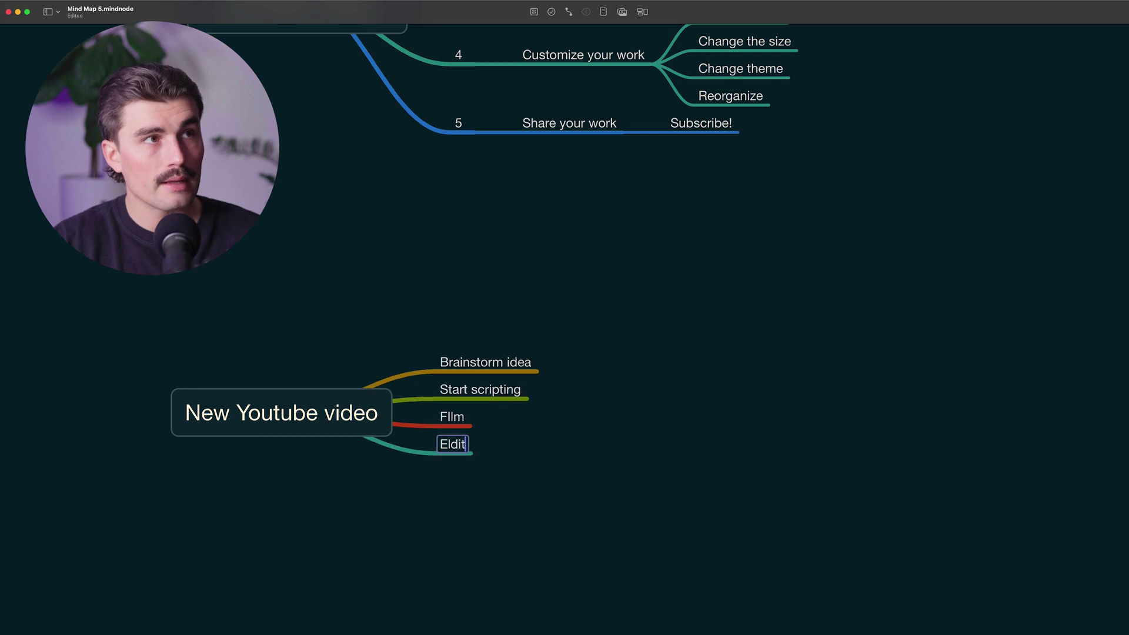
key("Return")
key("Return")
type("Publish")
key("Return")
left_click(621, 292)
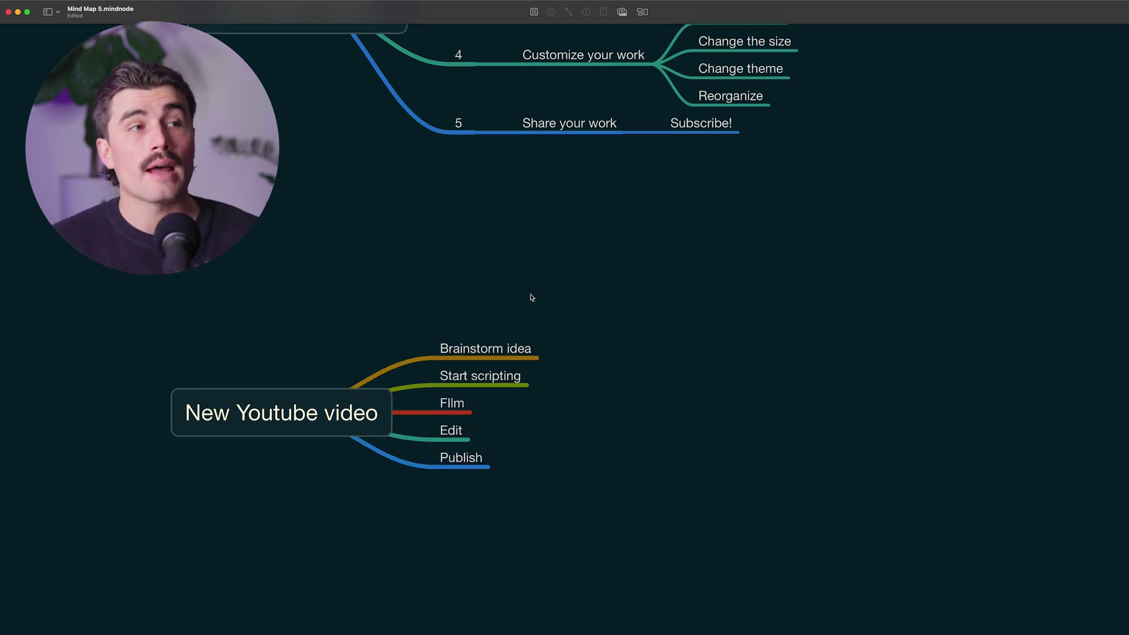
left_click_drag(529, 297, 446, 513)
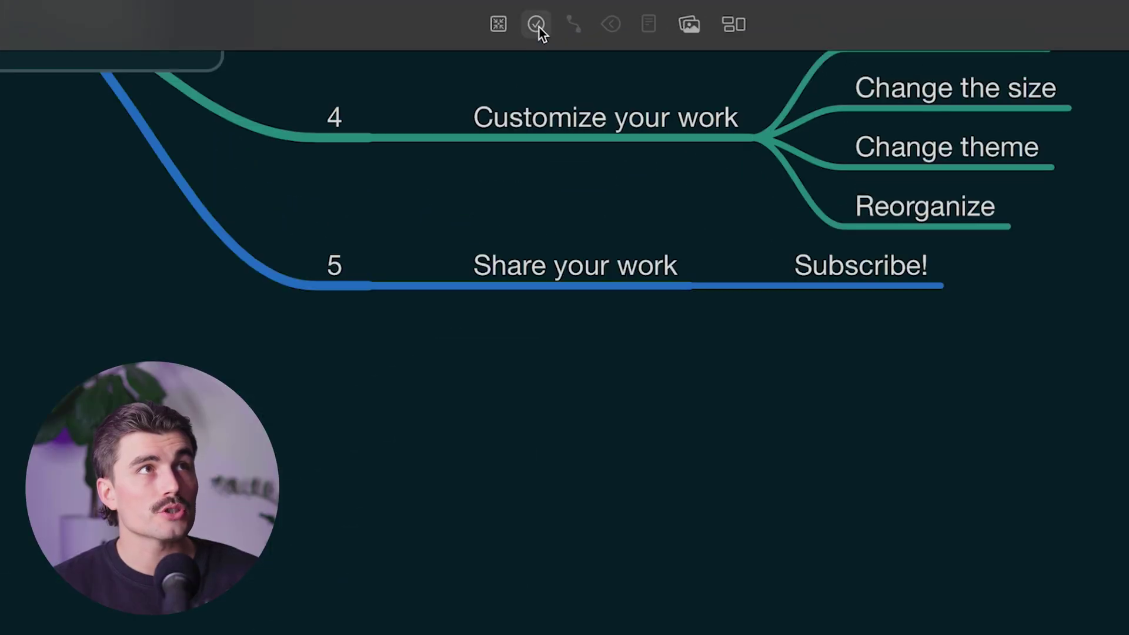
Turn the five topics into tasks and tick Brainstorm idea, Start scripting, Film and Publish
left_click(536, 25)
left_click(787, 316)
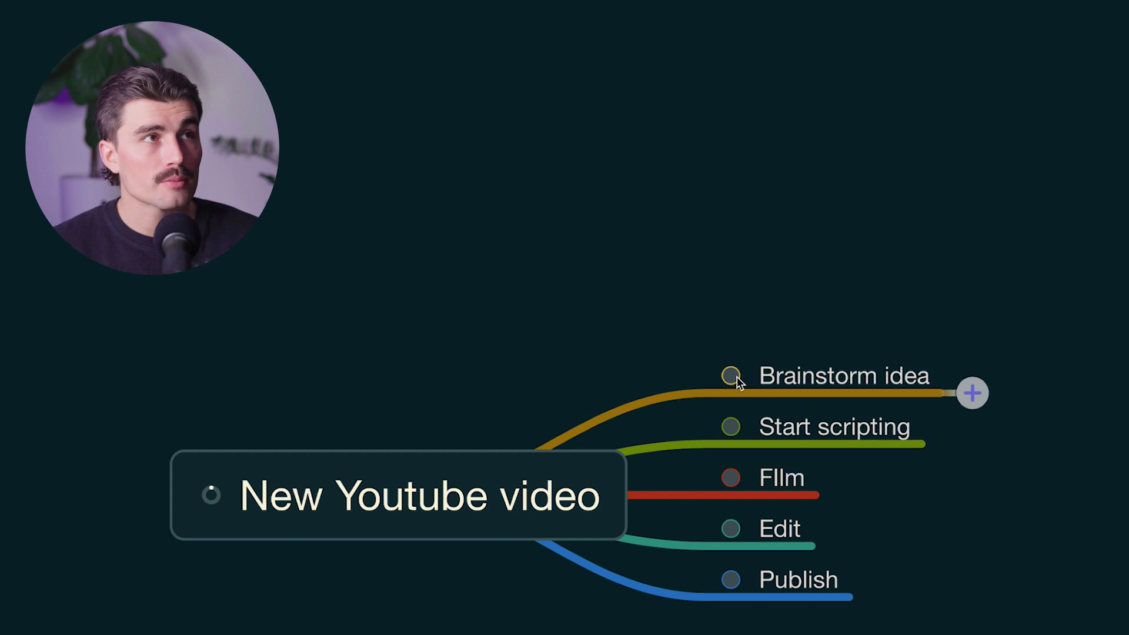
left_click(731, 375)
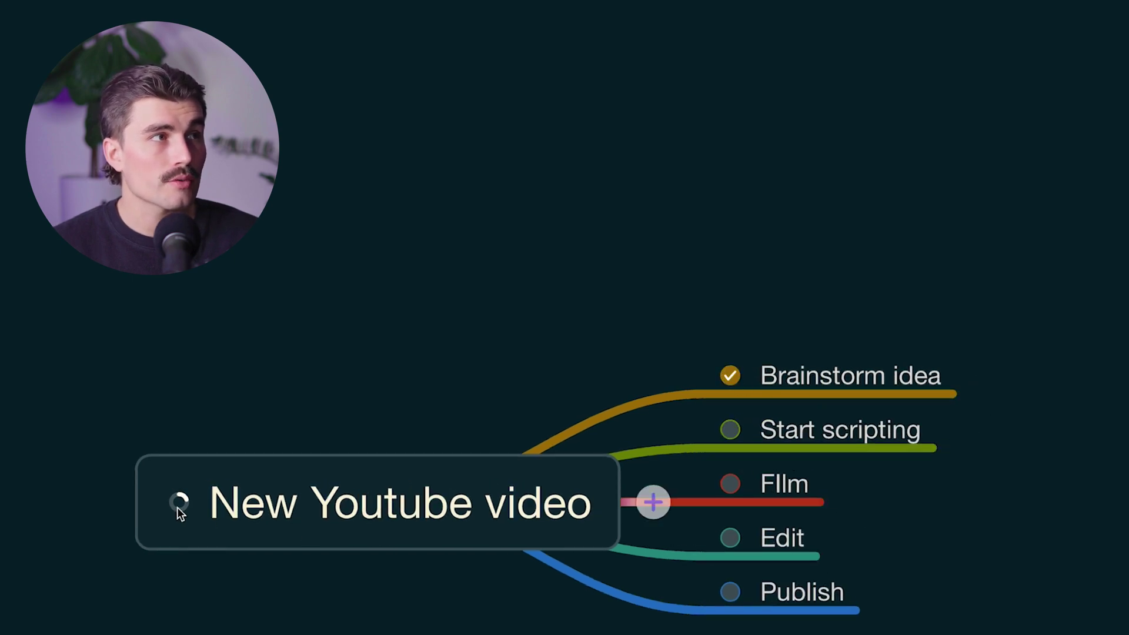
left_click(731, 430)
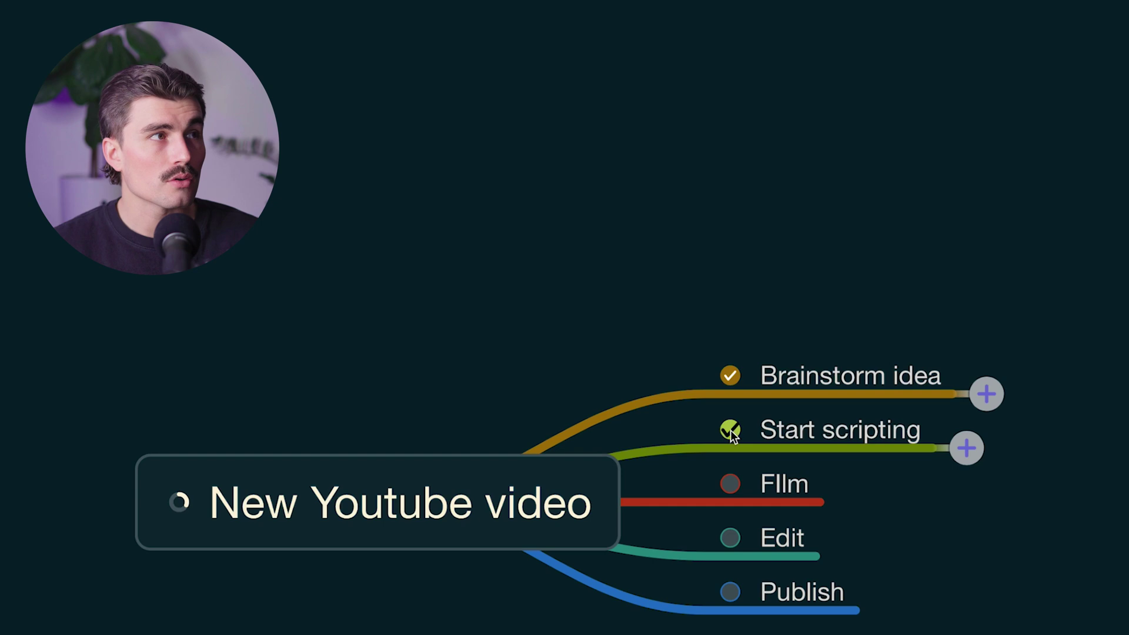
left_click(731, 478)
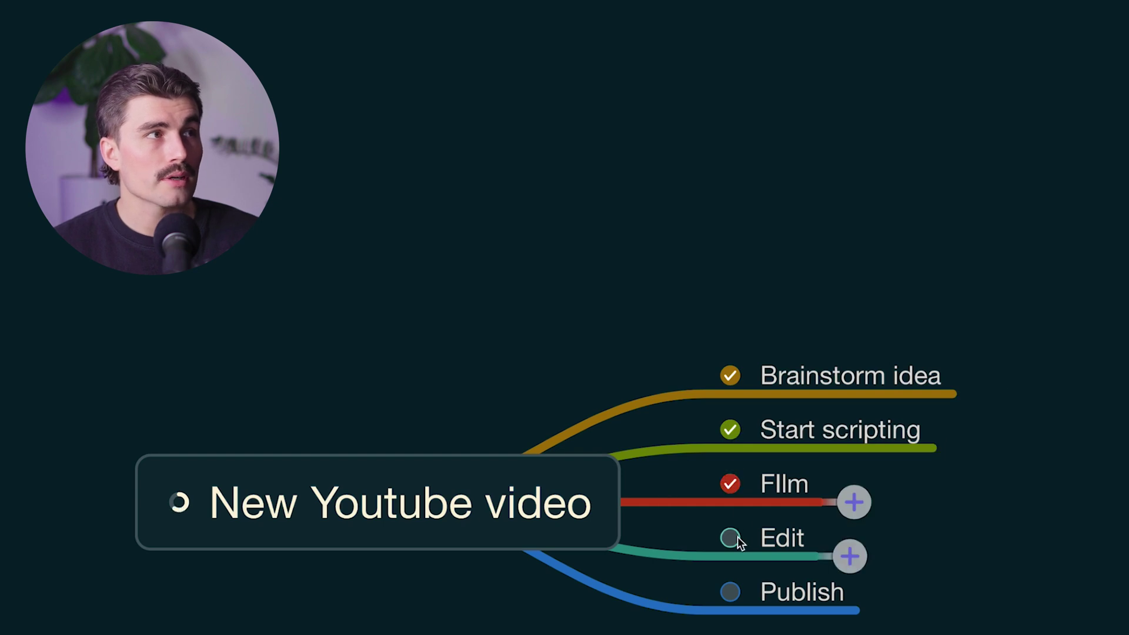
left_click(730, 592)
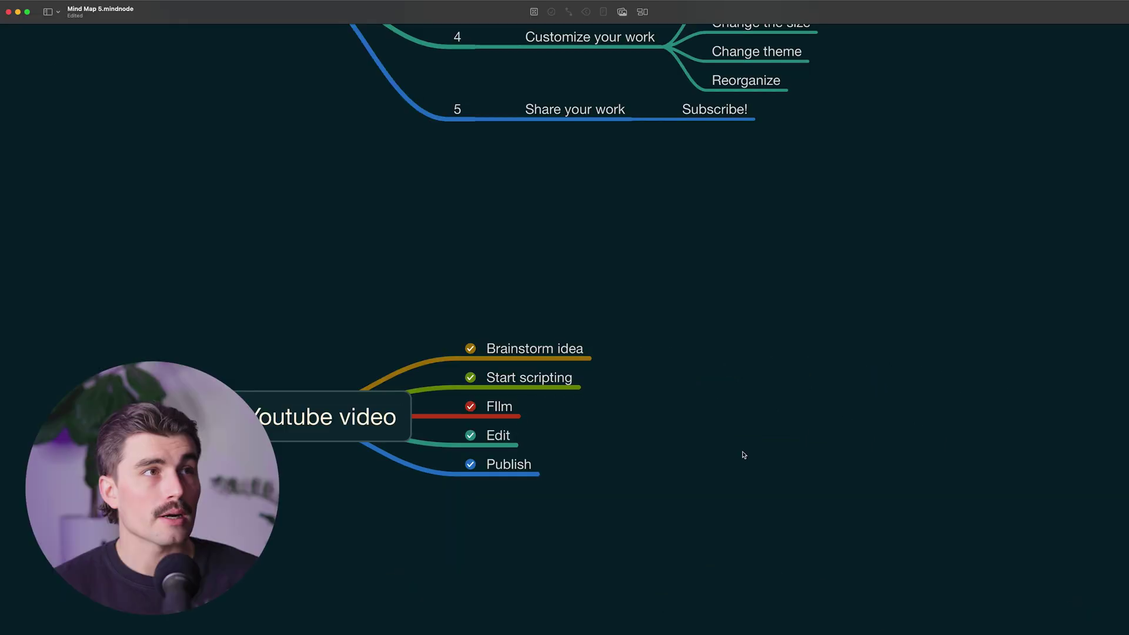
Move the New Youtube video map to the upper left, above the first map
scroll(743, 453, "down", 5)
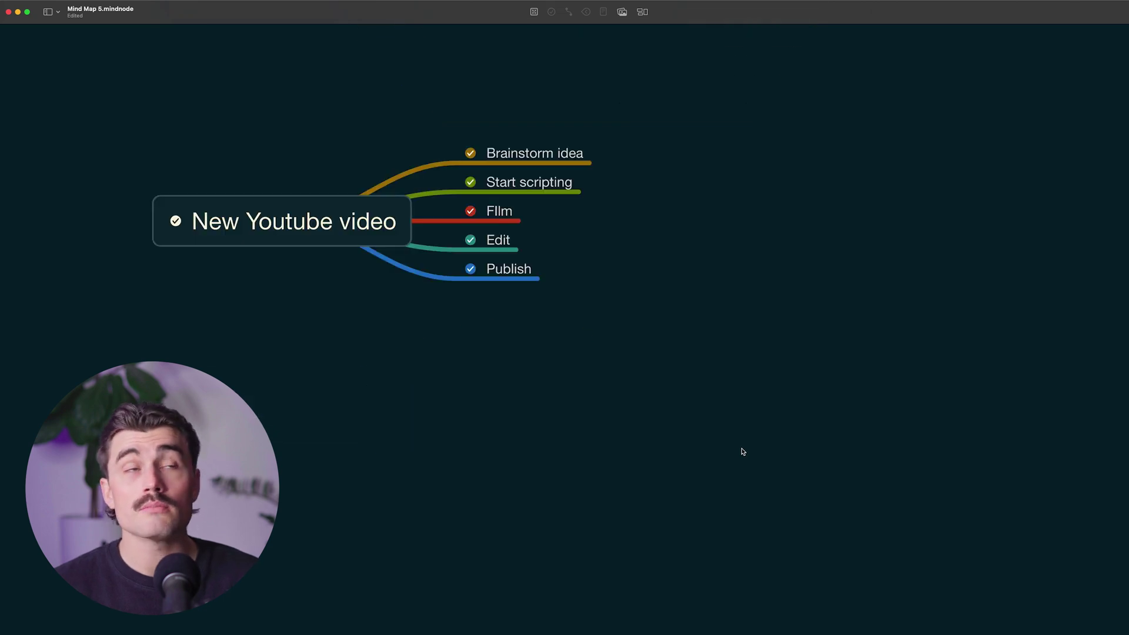
scroll(724, 265, "up", 10)
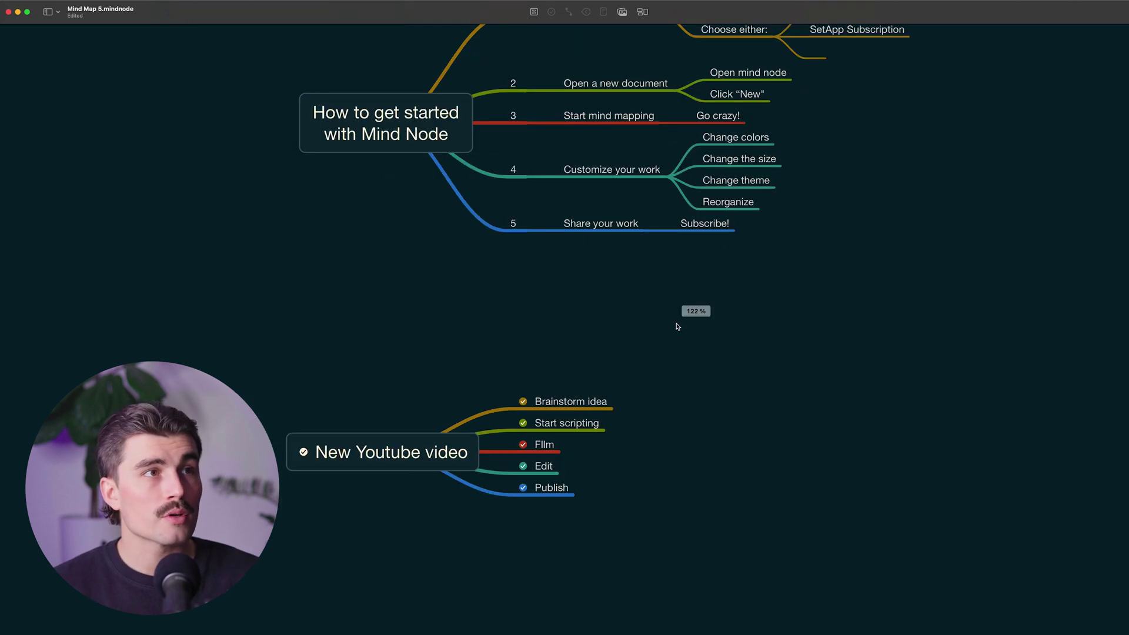
left_click_drag(382, 615, 226, 175)
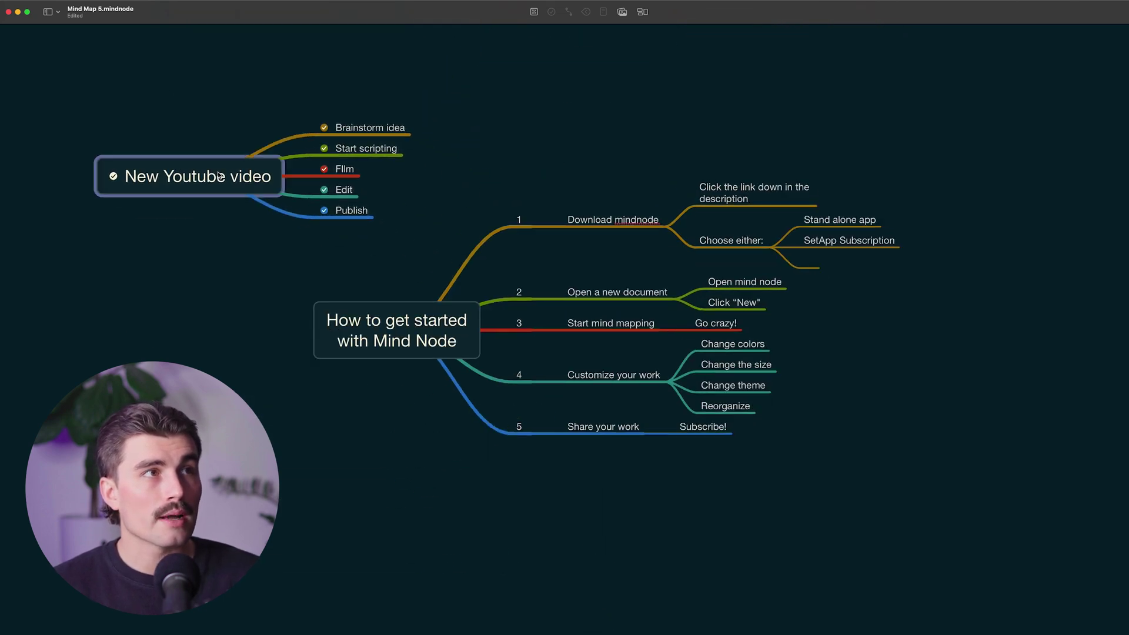
left_click_drag(404, 266, 407, 178)
Untick all five tasks: Brainstorm idea, Start scripting, Film, Edit and Publish
left_click(592, 102)
left_click(592, 135)
left_click(593, 166)
left_click(593, 199)
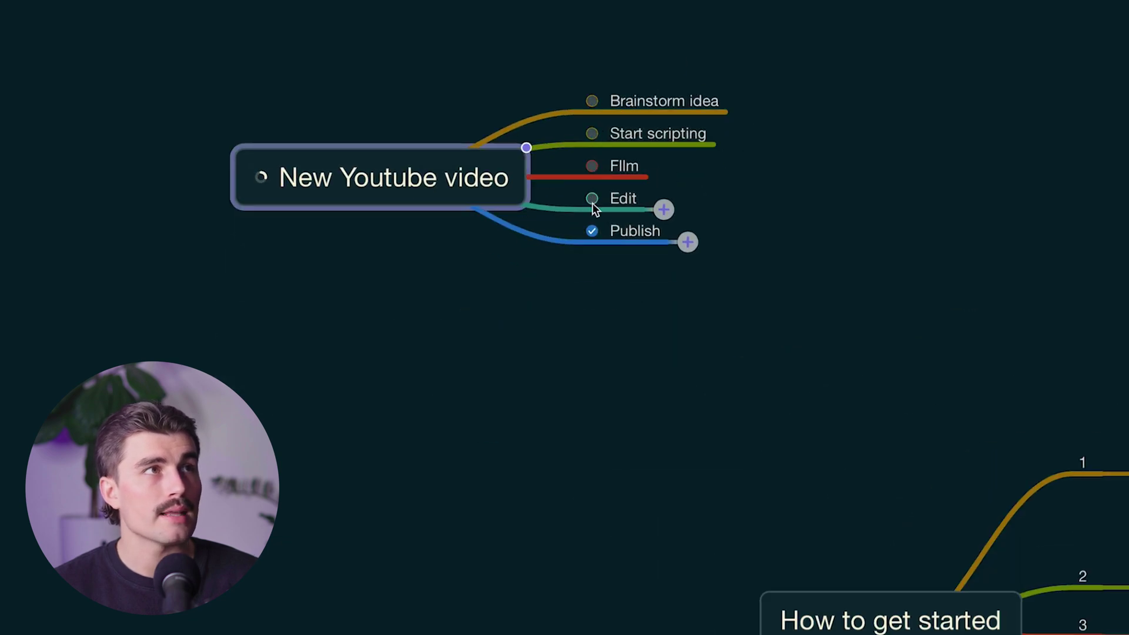
left_click(593, 232)
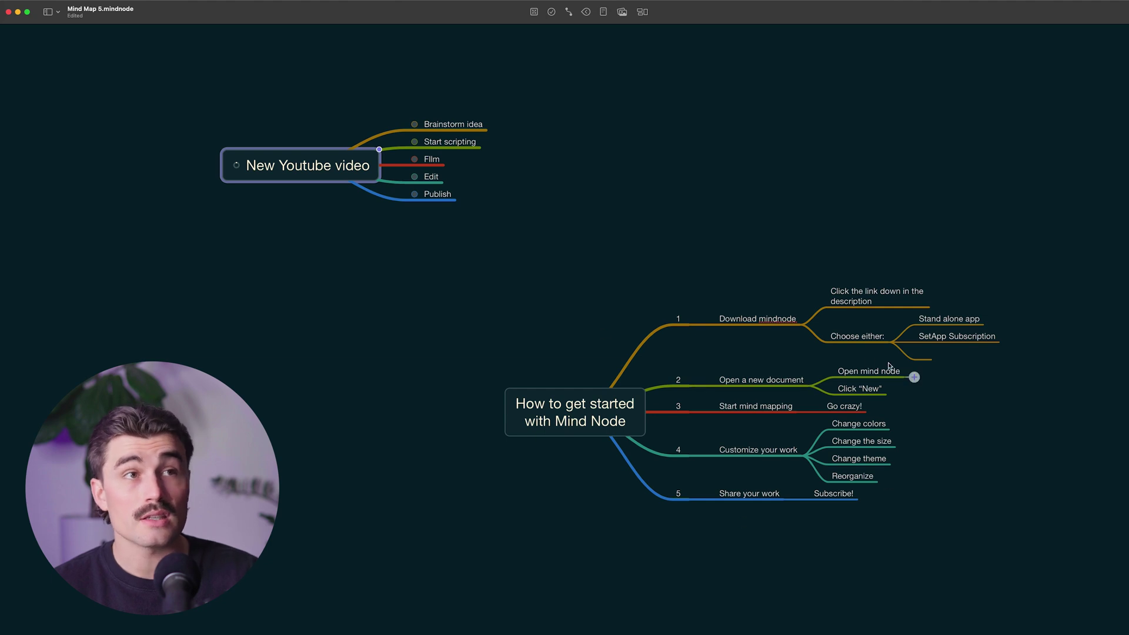
Connect Start scripting to the How to get started topic and bend the line into a curve
left_click(453, 146)
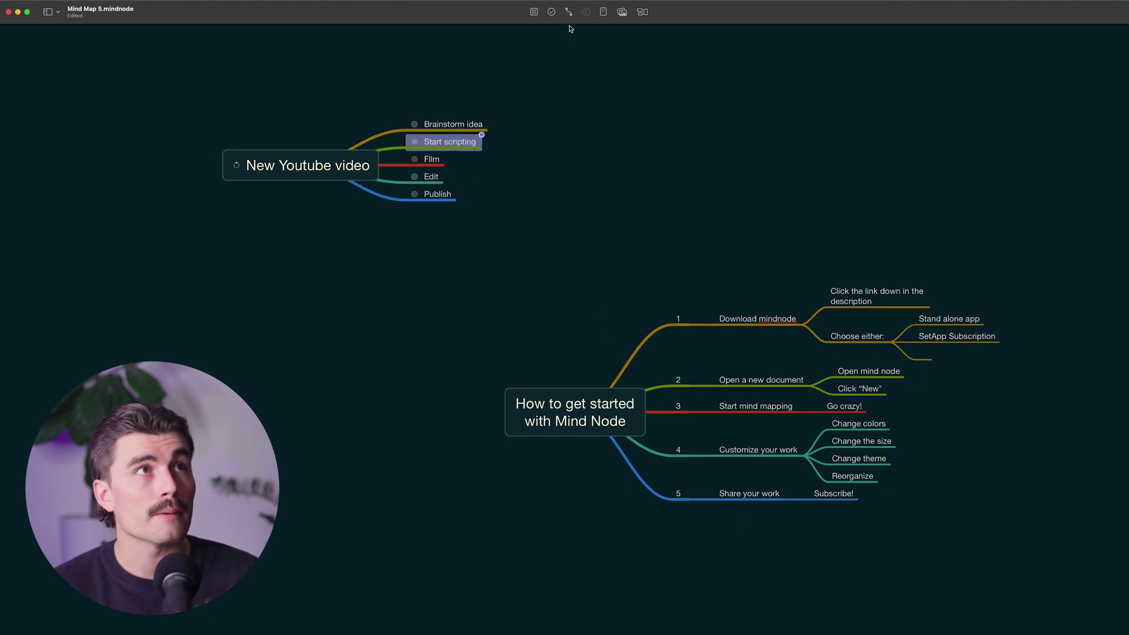
left_click(569, 12)
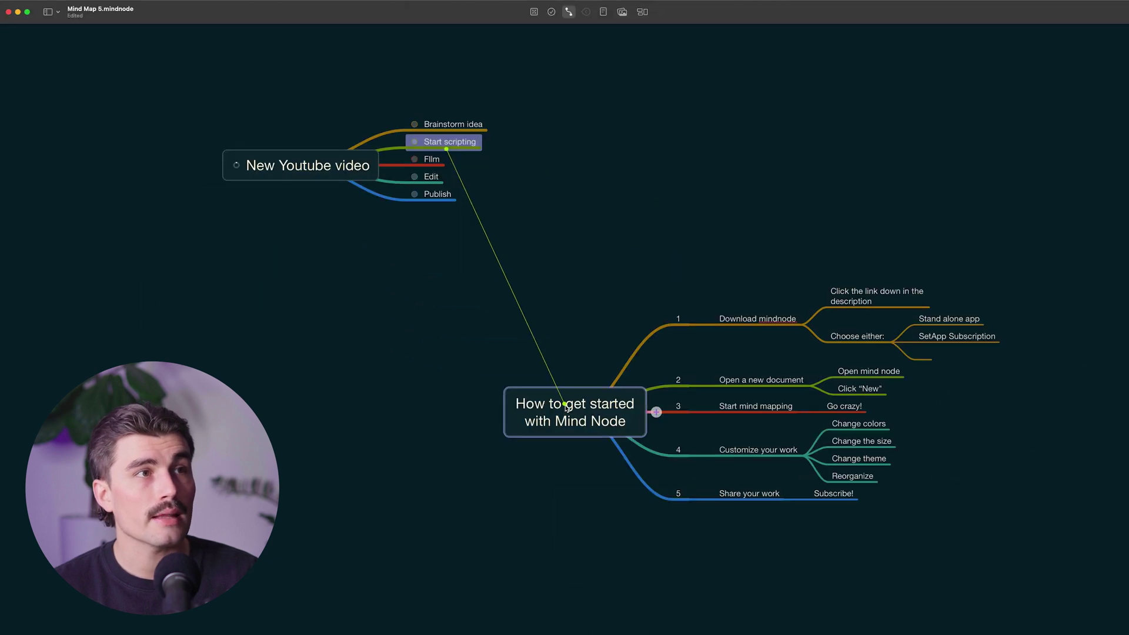
left_click(566, 406)
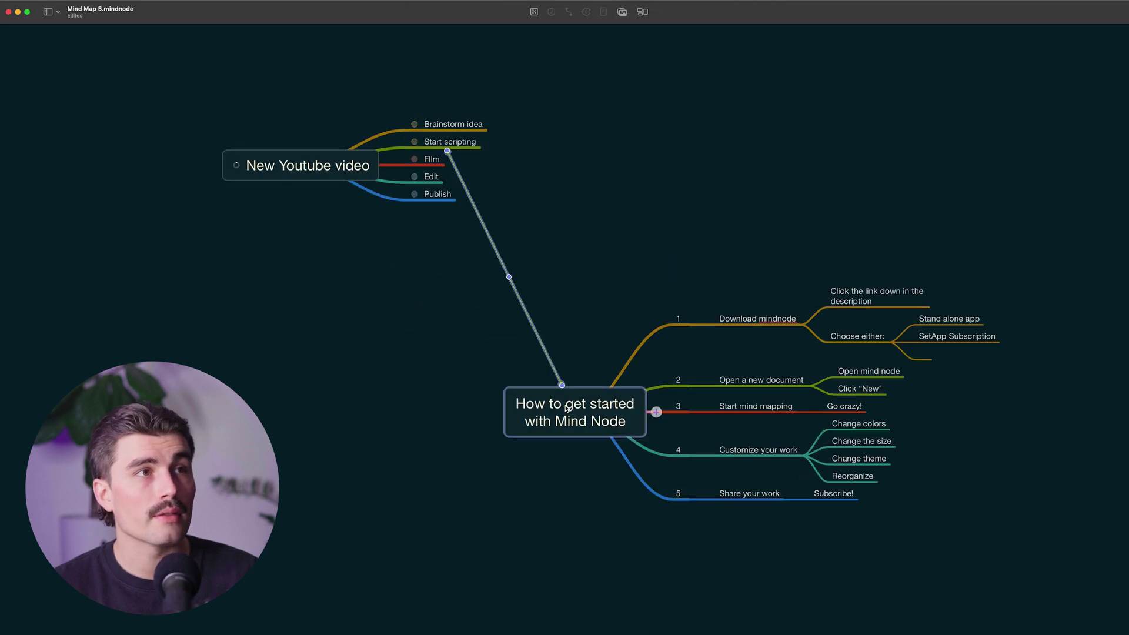
mouse_move(323, 174)
left_mouse_down()
mouse_move(264, 208)
mouse_move(650, 142)
mouse_move(226, 410)
mouse_move(940, 474)
mouse_move(944, 550)
mouse_move(309, 173)
left_mouse_up()
left_click(496, 253)
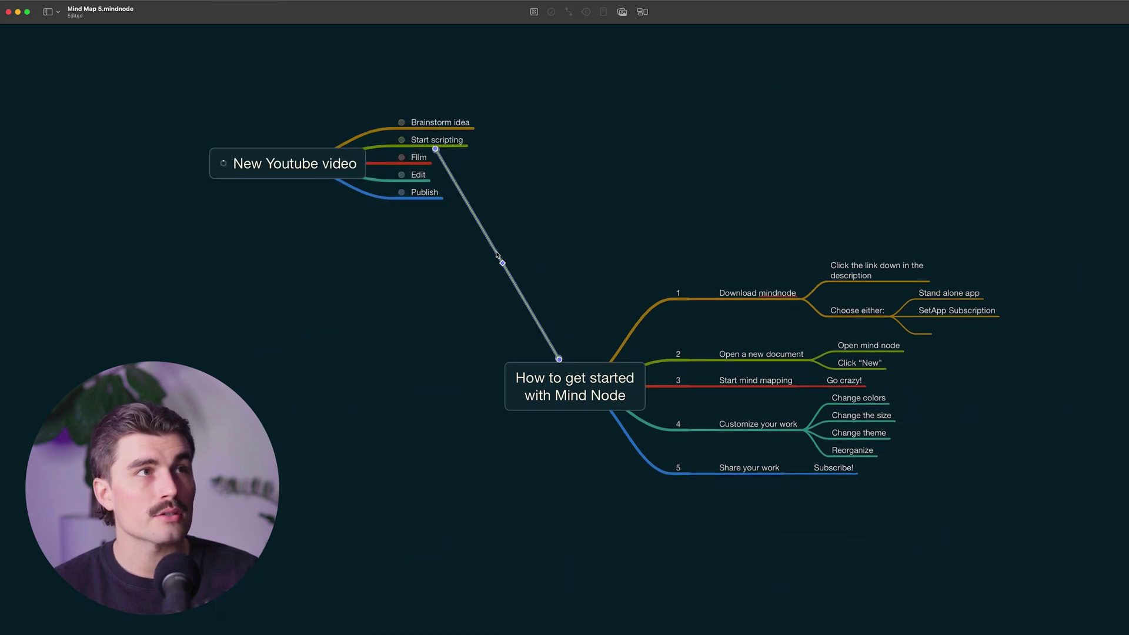
left_click_drag(503, 264, 542, 292)
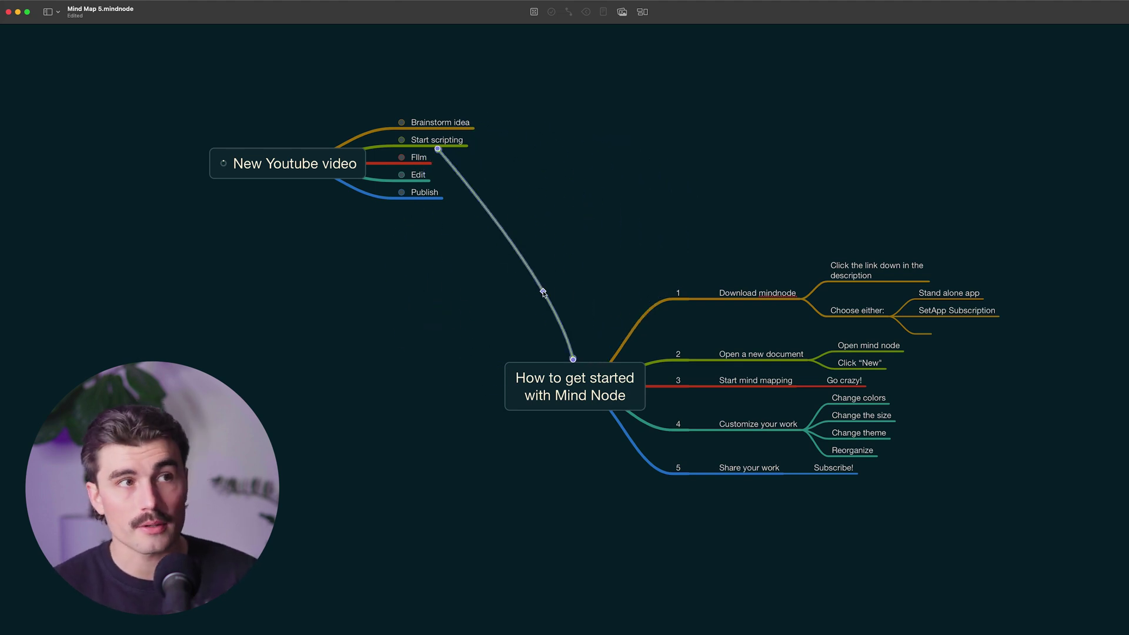
left_click(622, 14)
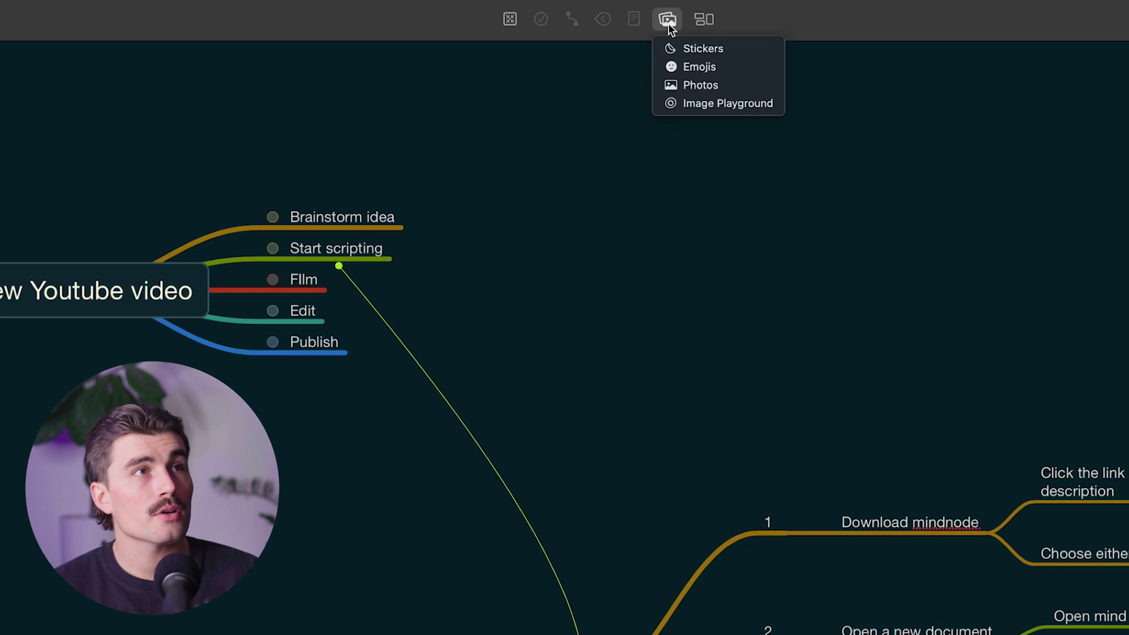
Drop a pencil sticker from the Stickers collection onto the canvas
left_click(748, 52)
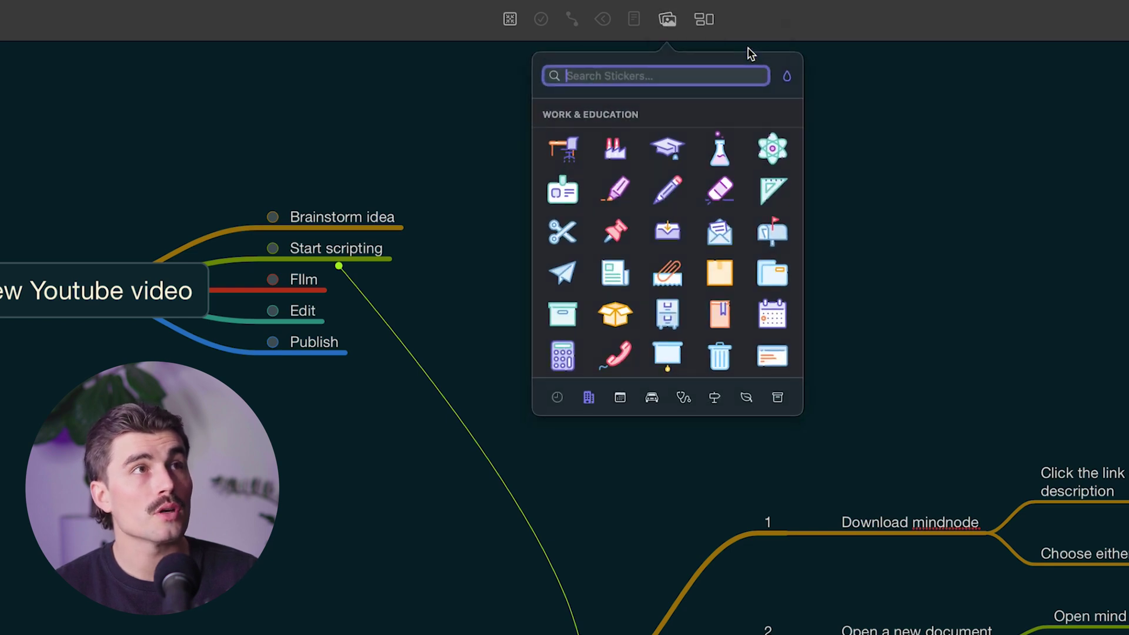
scroll(690, 252, "down", 5)
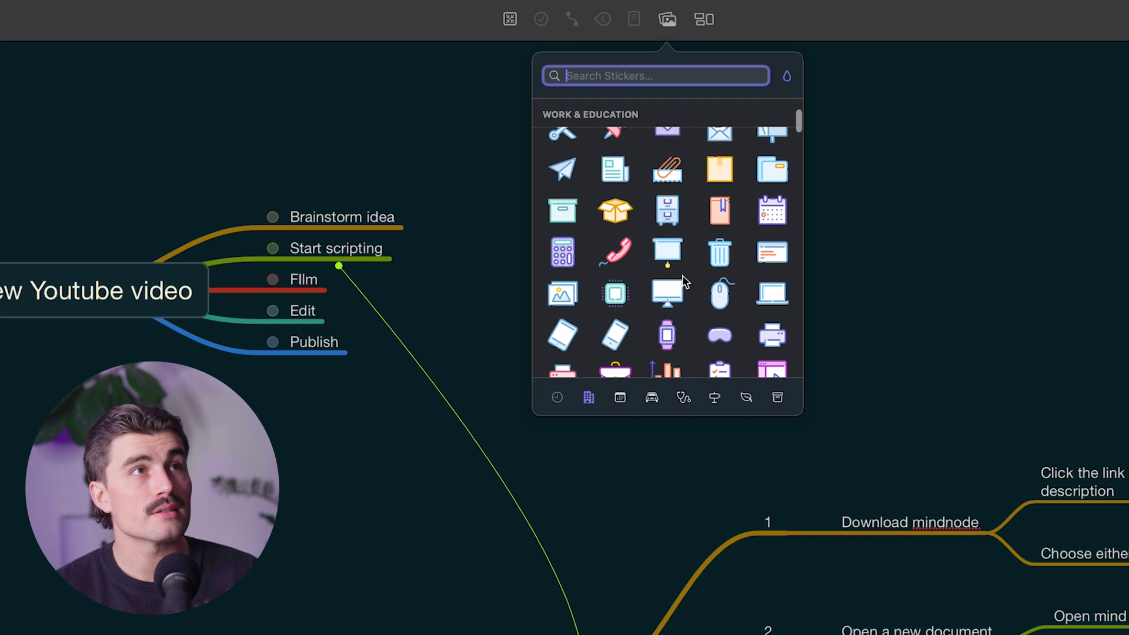
scroll(683, 276, "up", 5)
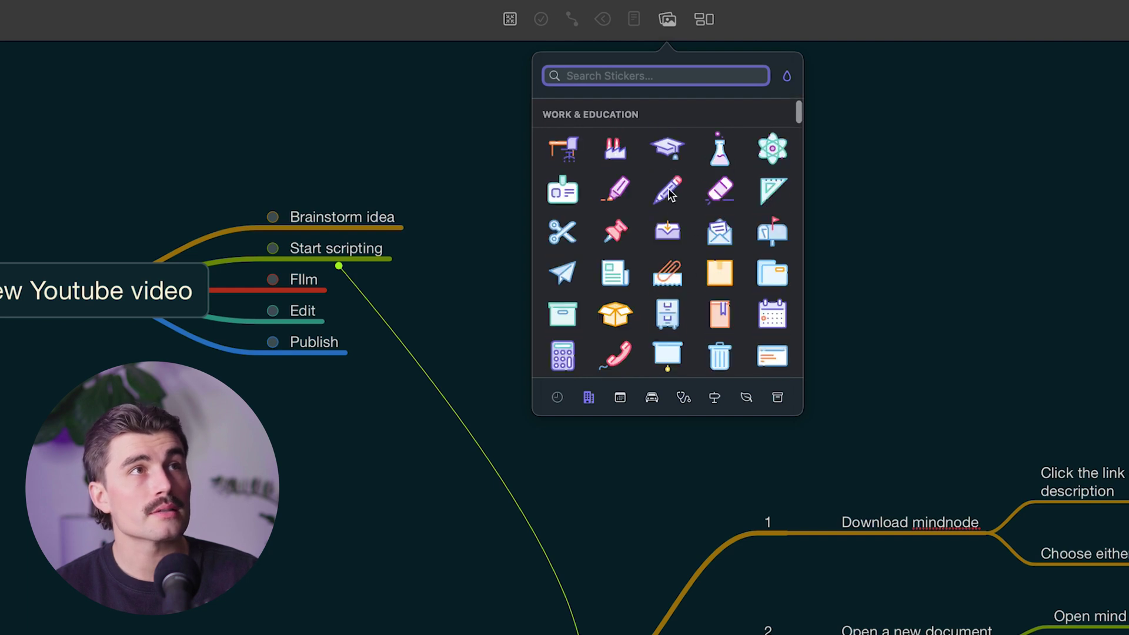
mouse_move(668, 194)
left_mouse_down()
mouse_move(668, 240)
mouse_move(402, 519)
left_mouse_up()
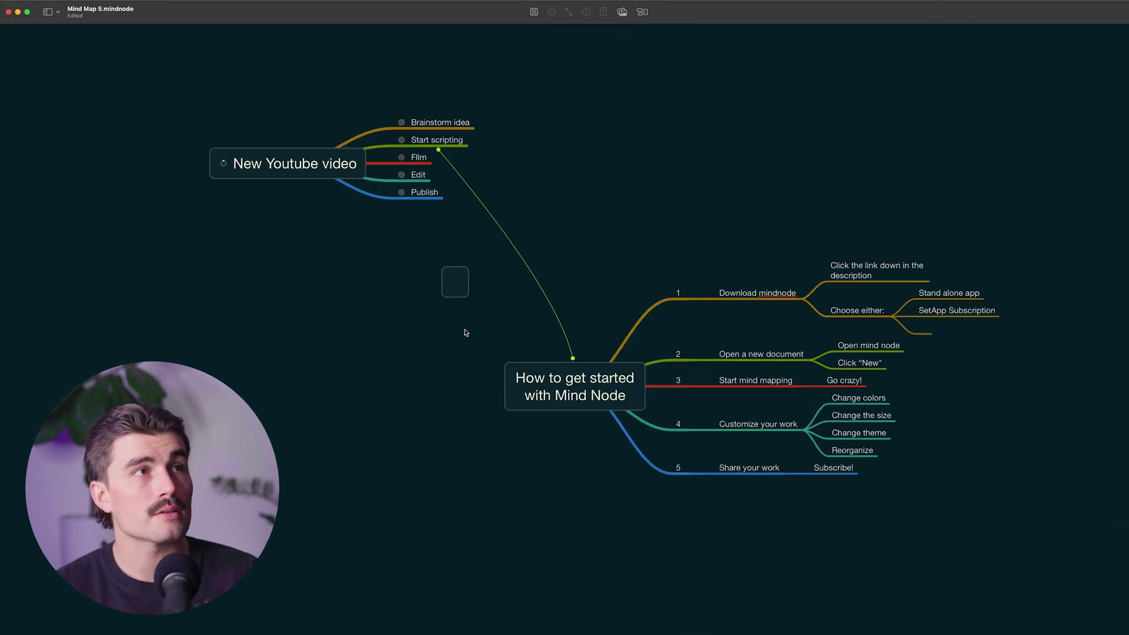
Attach a pencil sticker as a child of the central topic, then open the photo picker
left_click(622, 12)
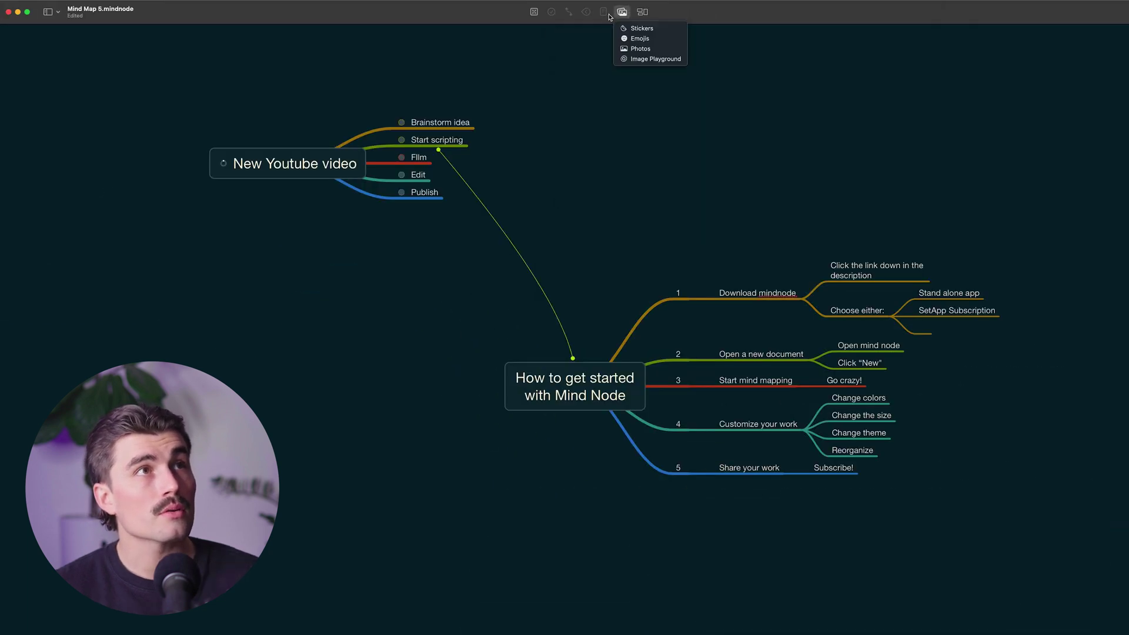
left_click(637, 28)
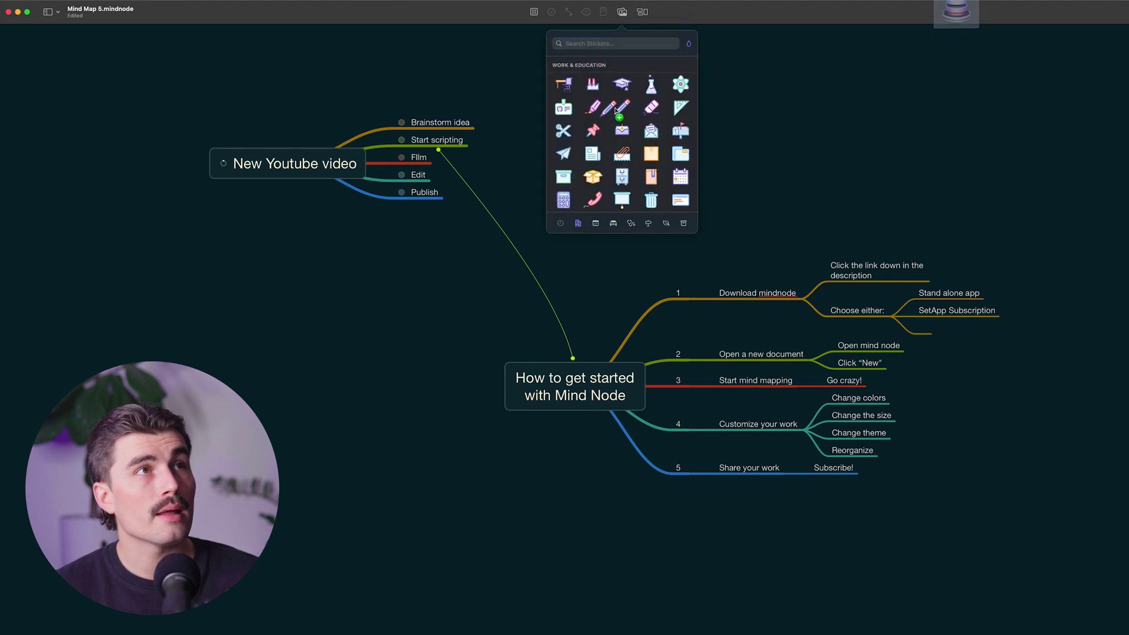
left_click(611, 112)
mouse_move(553, 488)
left_mouse_down()
mouse_move(651, 304)
mouse_move(650, 358)
mouse_move(732, 348)
left_mouse_up()
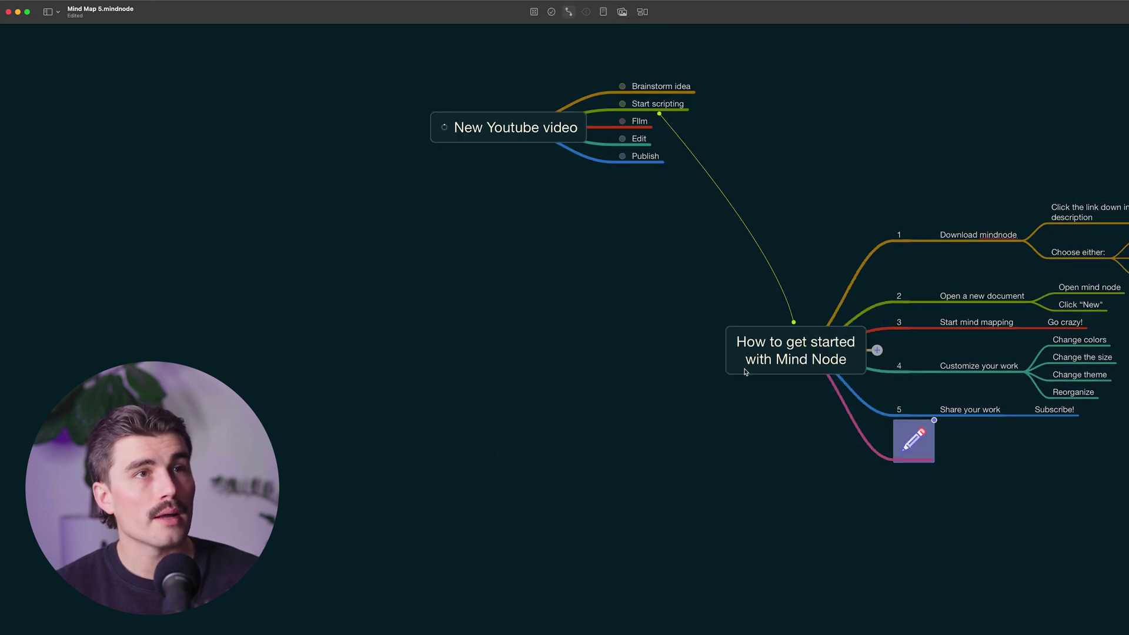
left_click(681, 498)
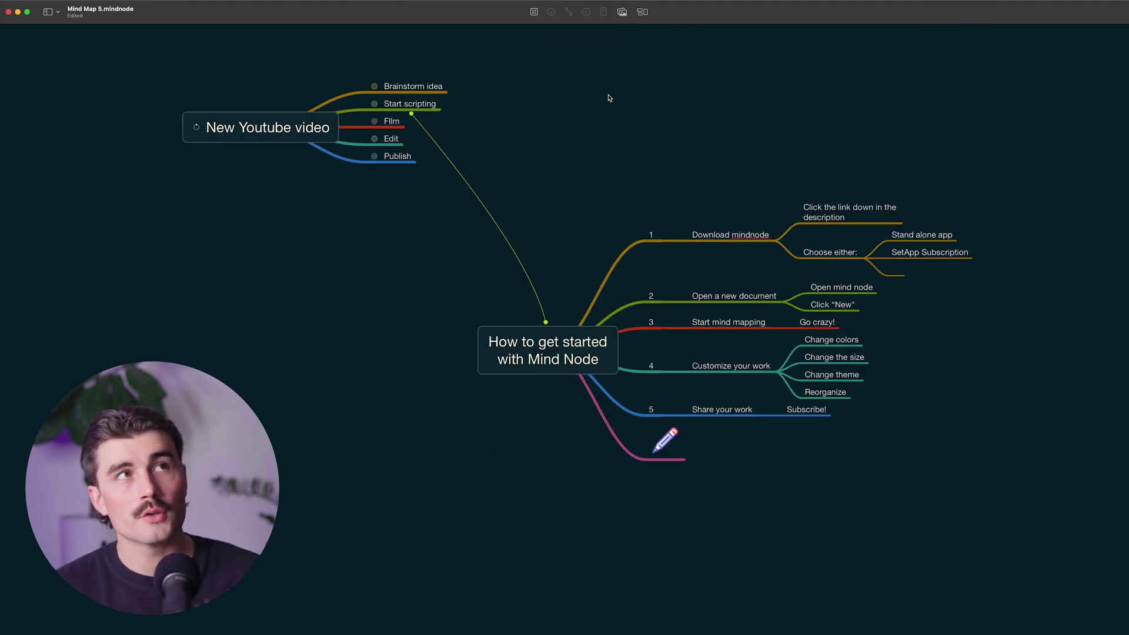
left_click(622, 12)
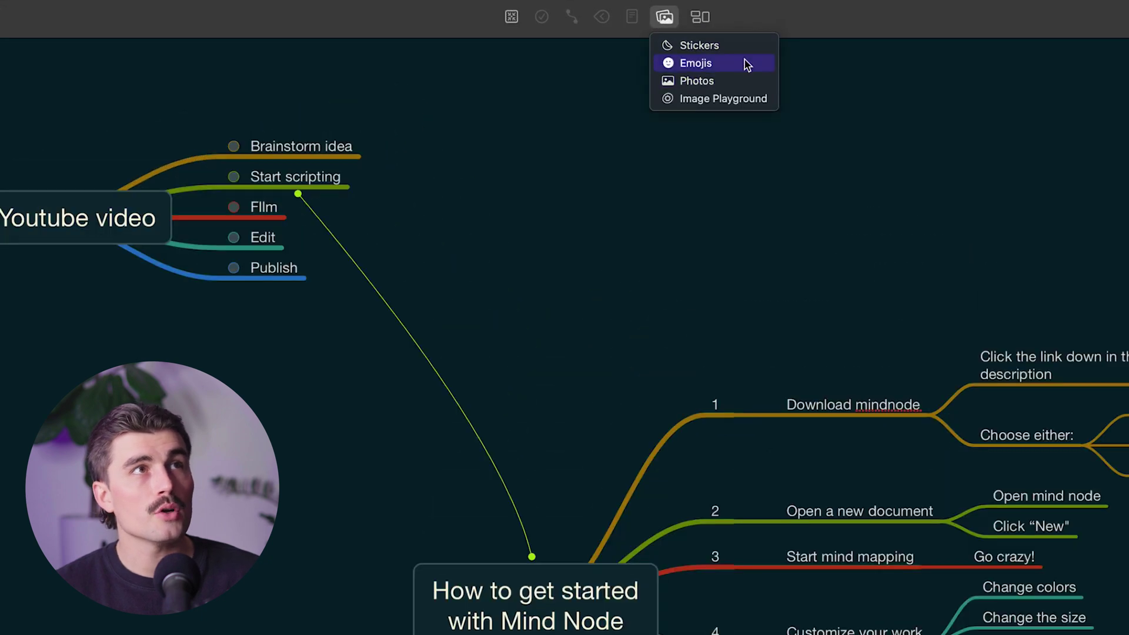
left_click(742, 81)
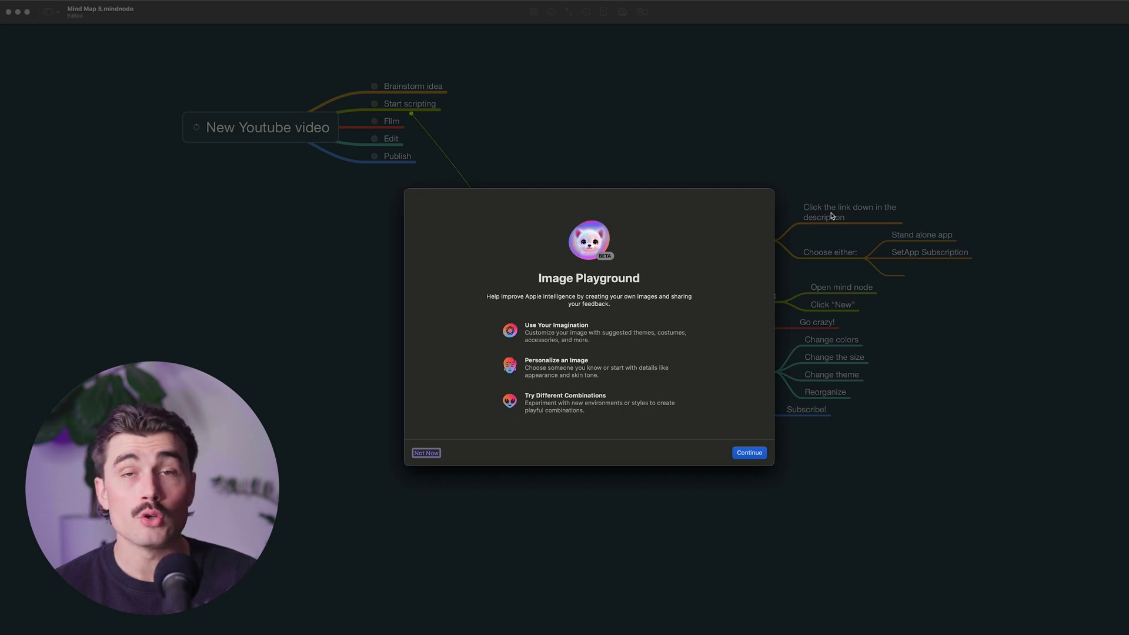
Close Image Playground, open the inspector, and show the Themes list (Beach Day, Holographic, Retro)
key("Escape")
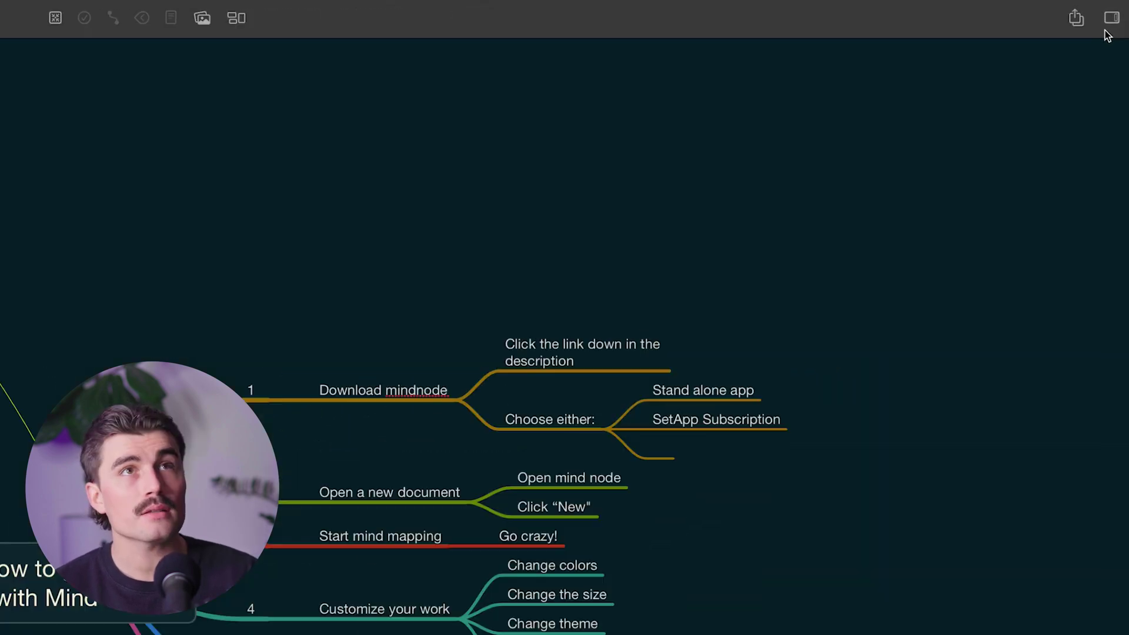
left_click(1113, 18)
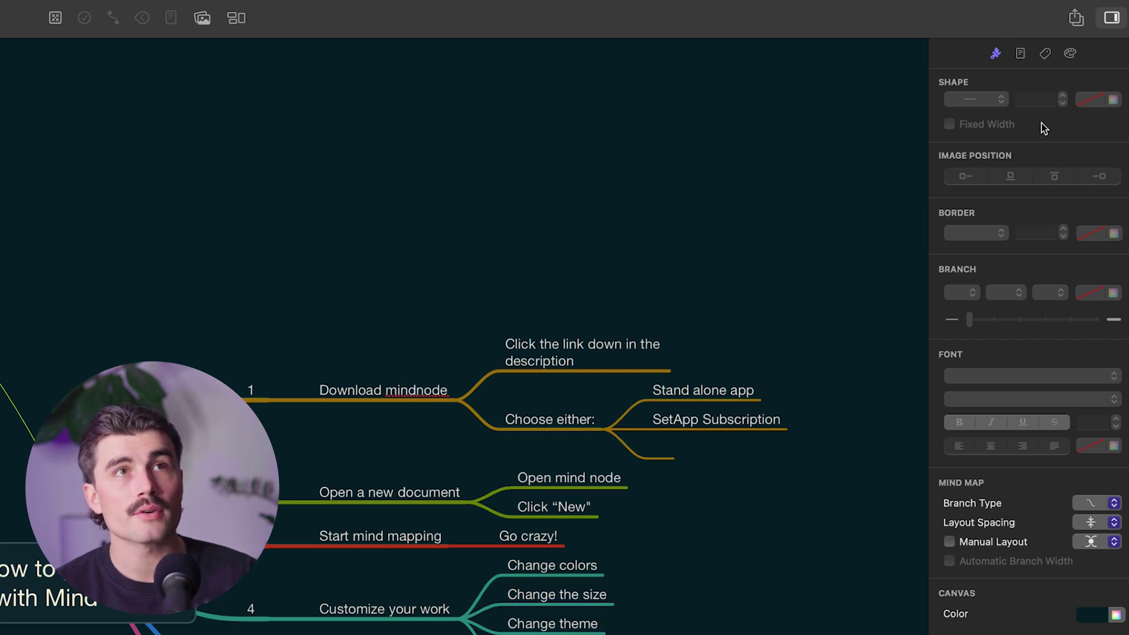
left_click(1020, 54)
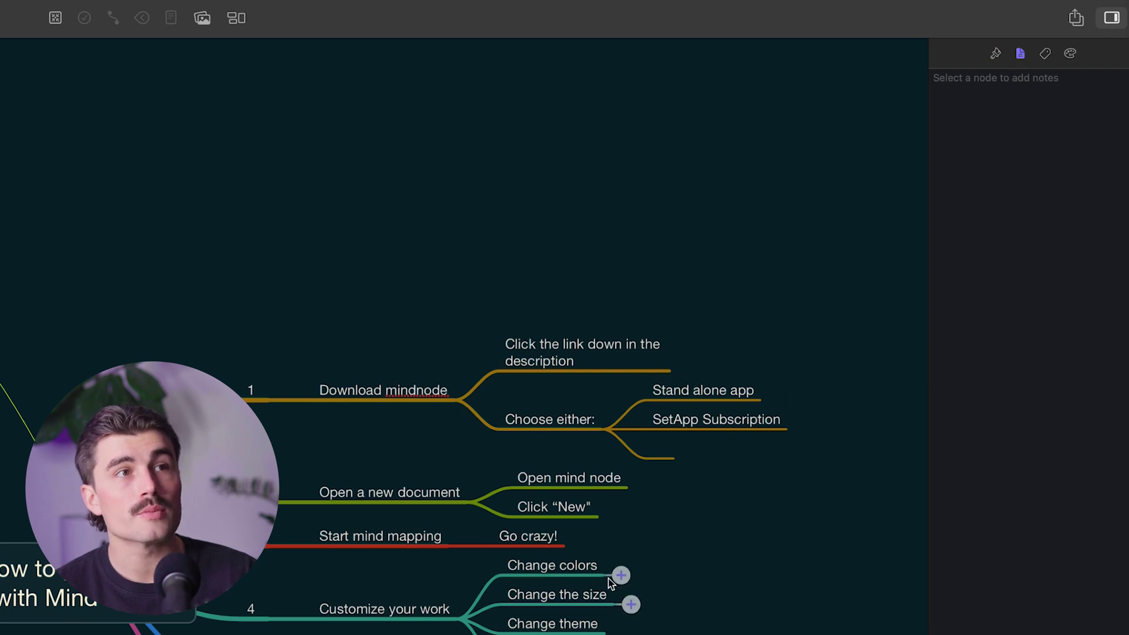
scroll(447, 541, "right", 3)
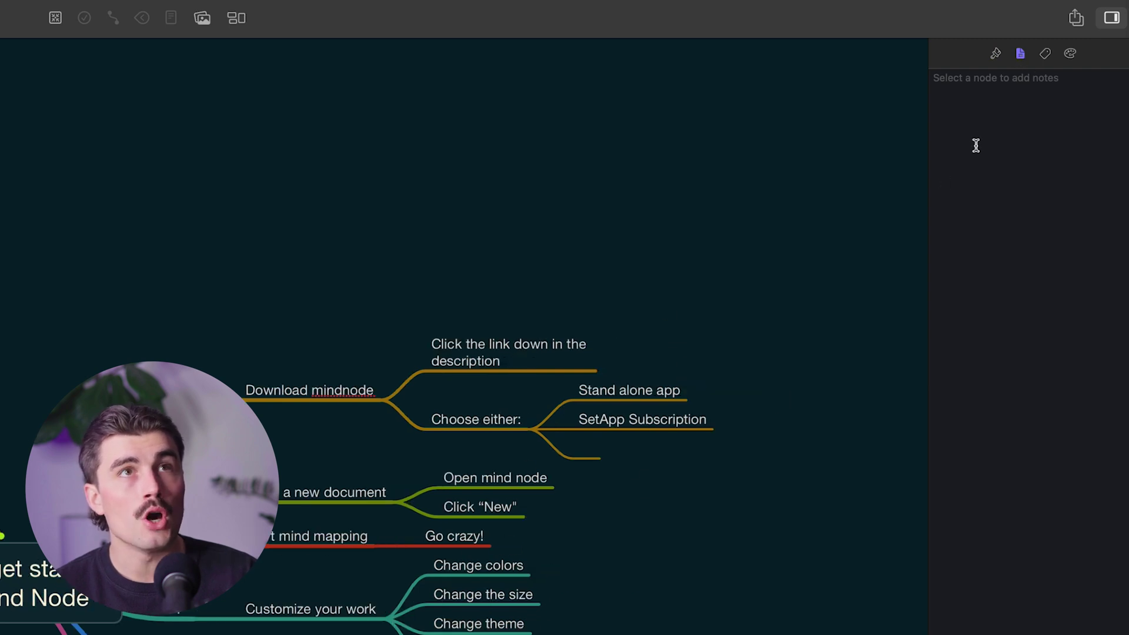
left_click(1046, 54)
left_click(1071, 54)
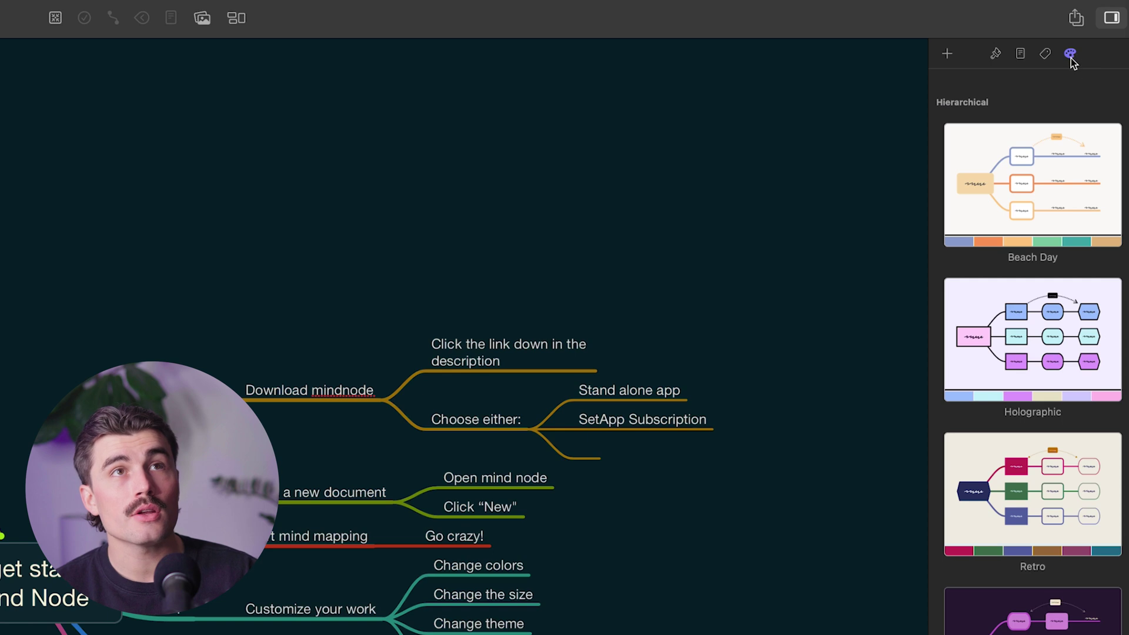
Try out the Neon theme and then the light Tropical theme on the maps
scroll(1053, 537, "down", 3)
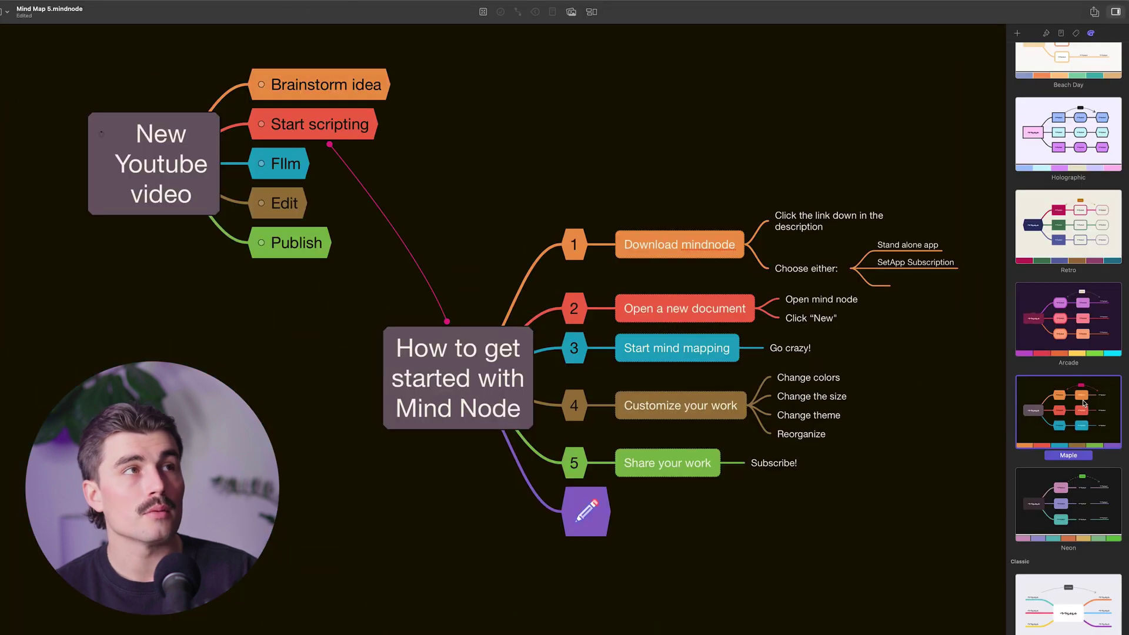
left_click(1069, 531)
scroll(1059, 553, "down", 1)
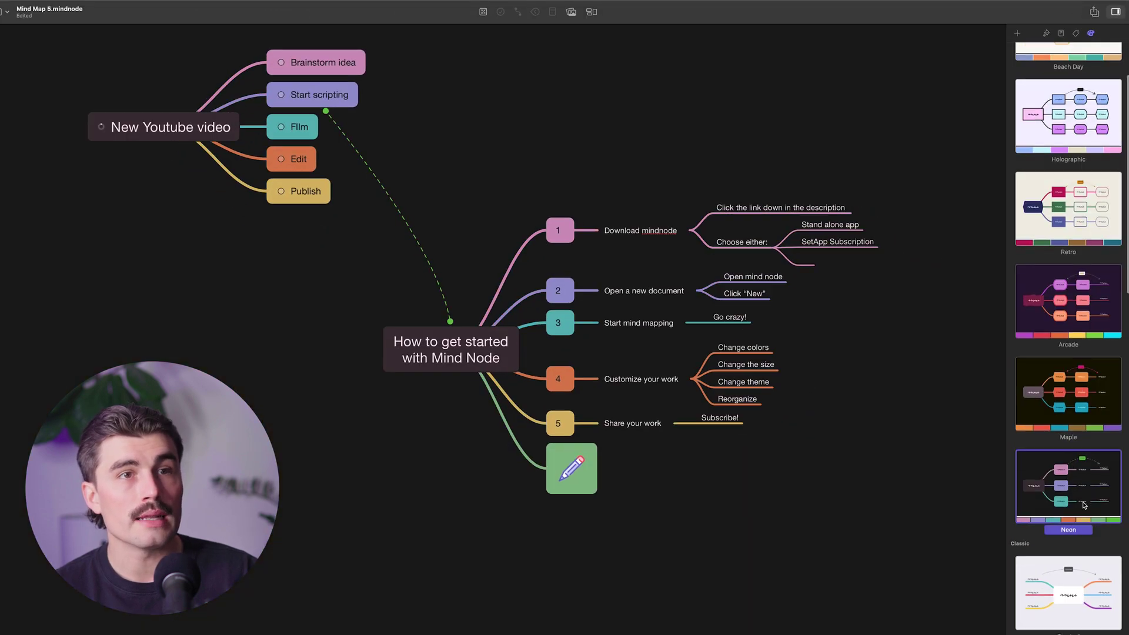
left_click(1049, 574)
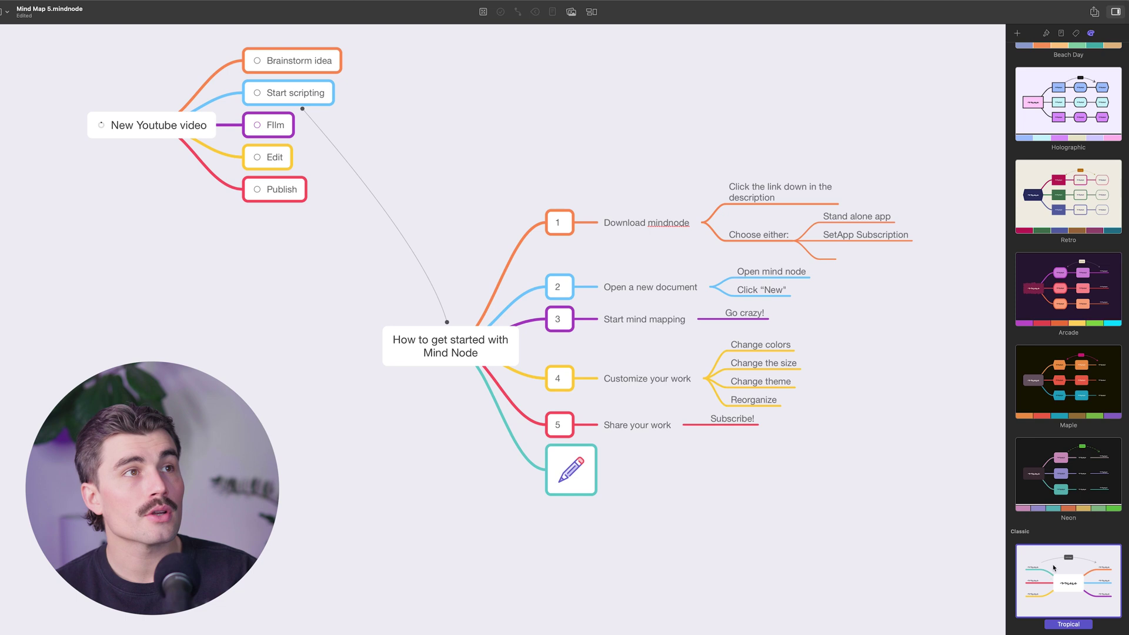
scroll(1063, 558, "up", 3)
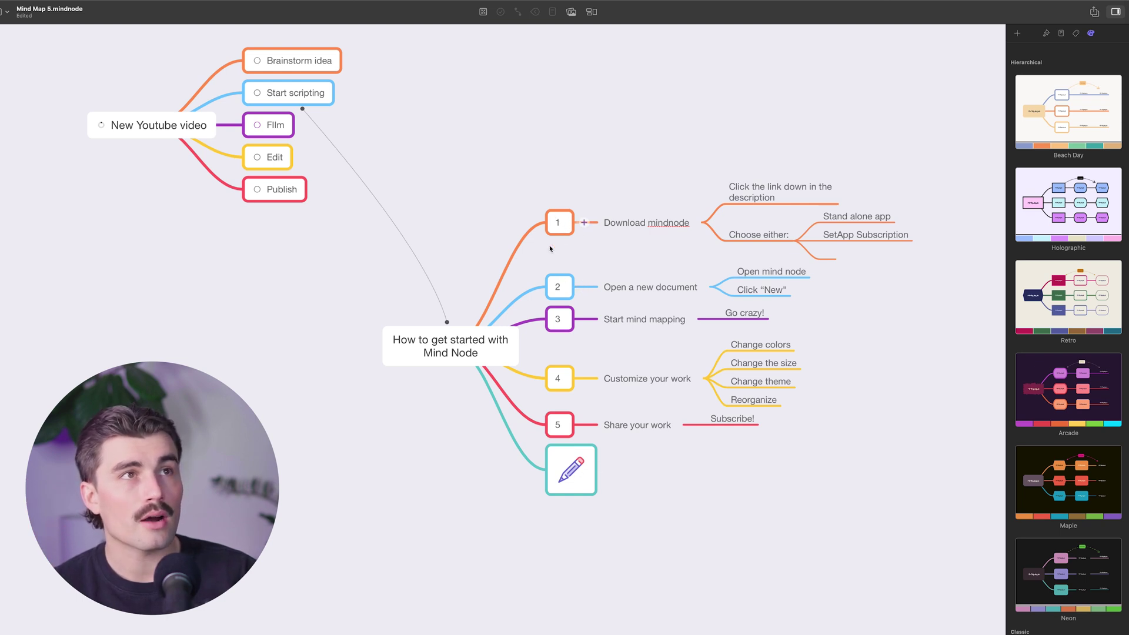
Select the five numbered level-one topics, apply the Rainbow theme, and close the theme sidebar
left_click_drag(633, 180, 634, 451)
left_click(756, 497)
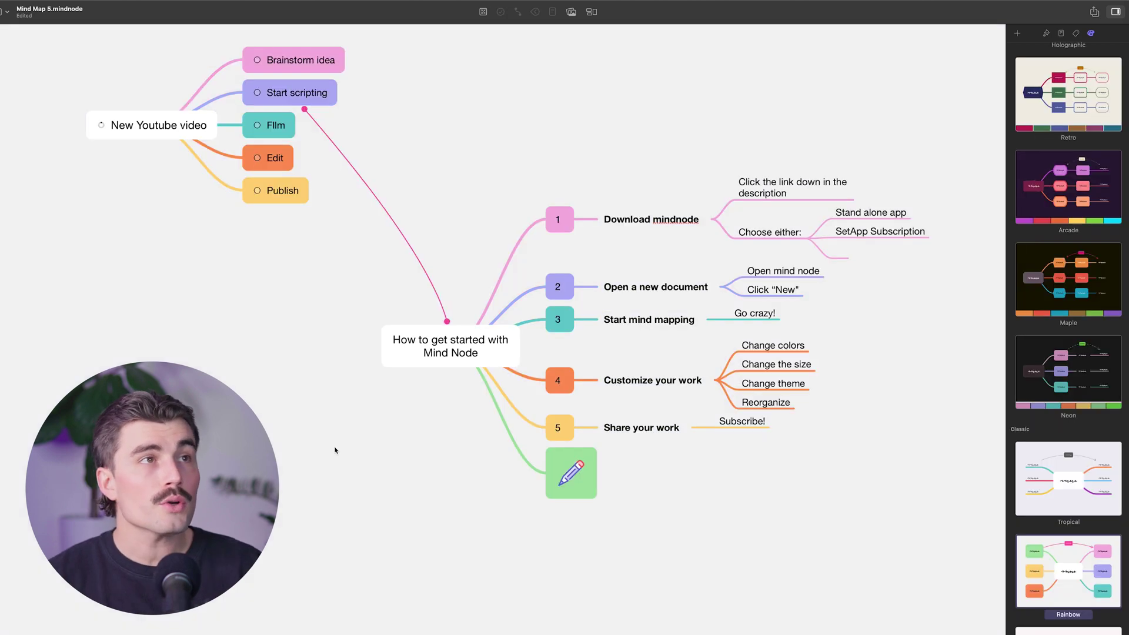
scroll(321, 454, "up", 5)
scroll(321, 454, "down", 4)
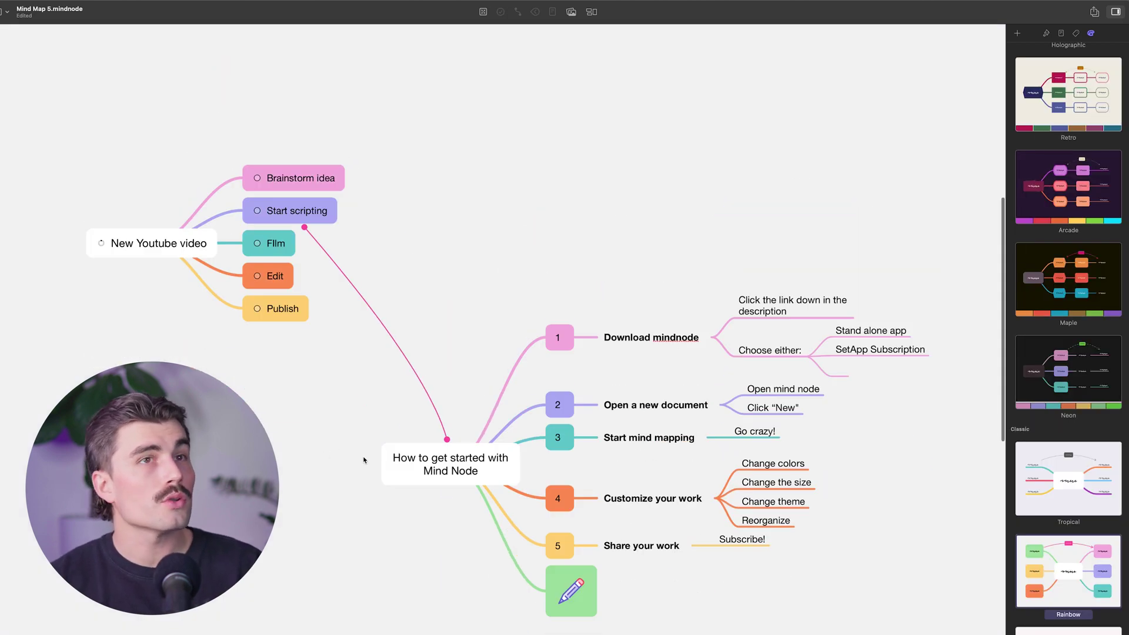
left_click(1115, 12)
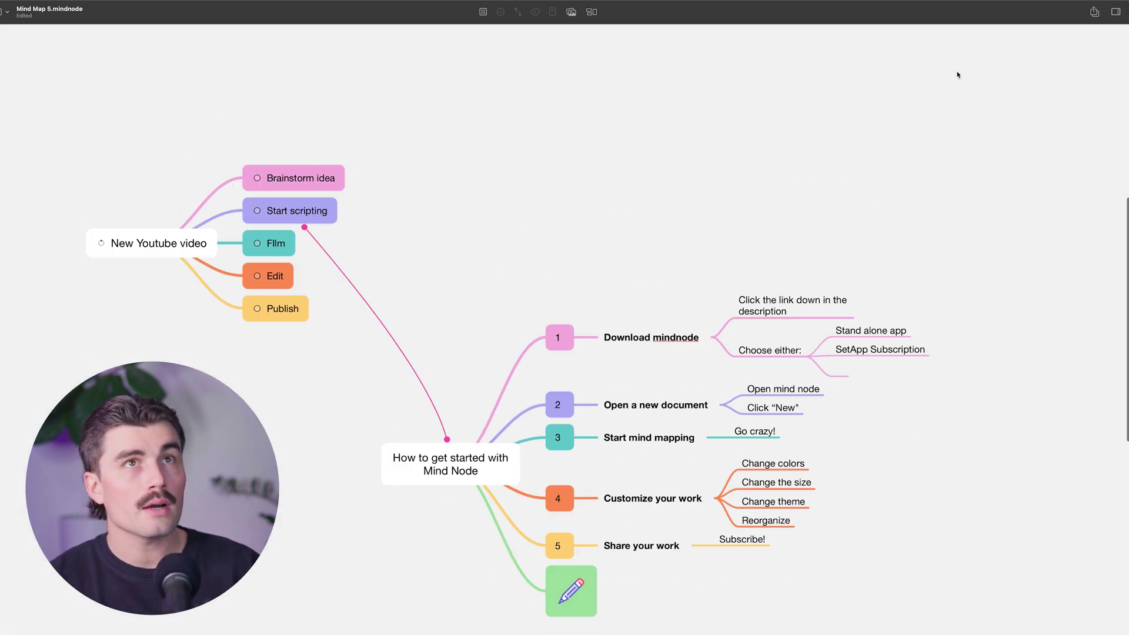
Show the list of export formats under File > Export To
left_click(1094, 12)
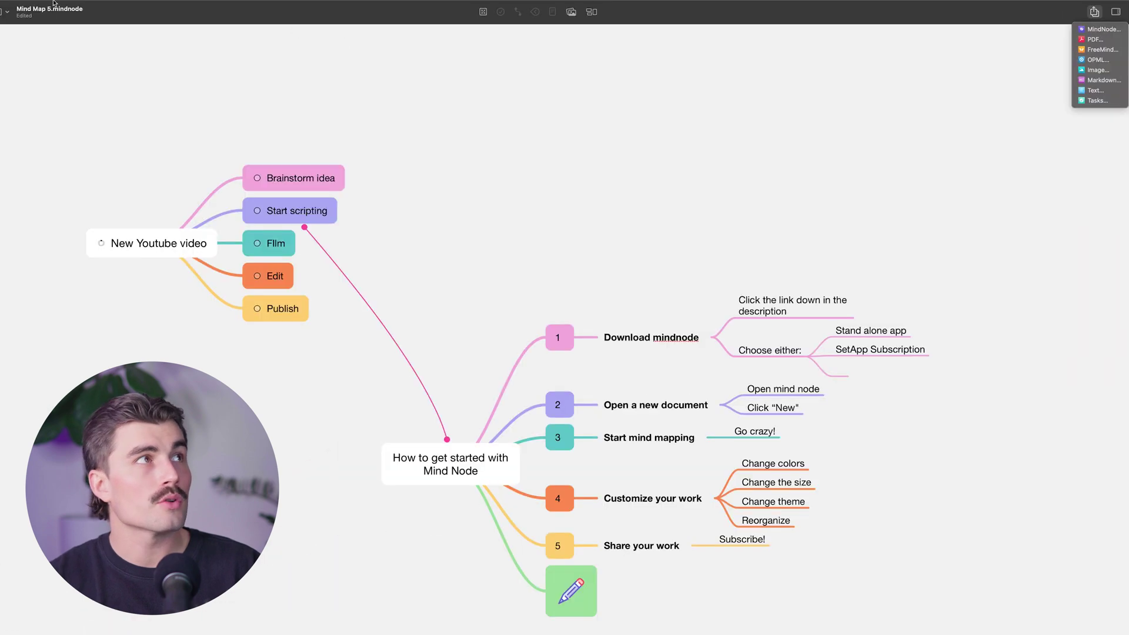
left_click(15, 1)
mouse_move(51, 116)
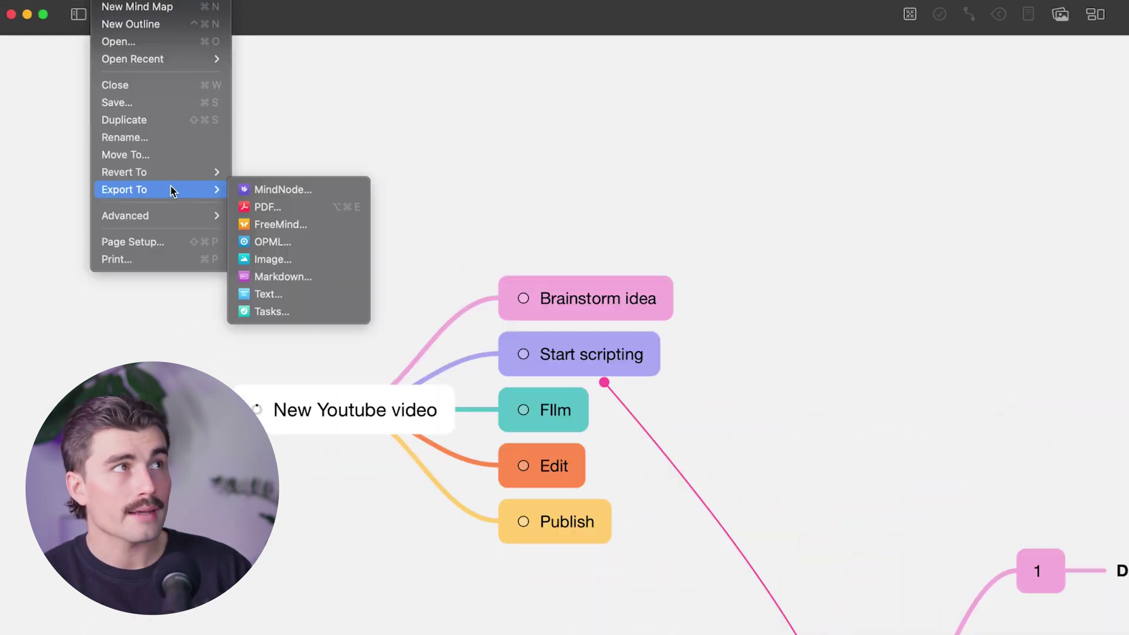